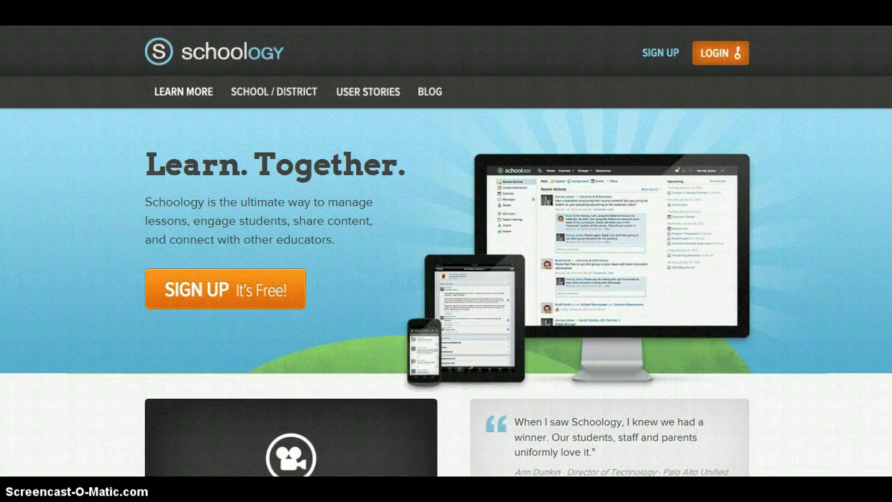
# - Begin a student sign-up and paste the instructor's class access code
pyautogui.moveTo(279, 4); pyautogui.dragTo(891, 3)
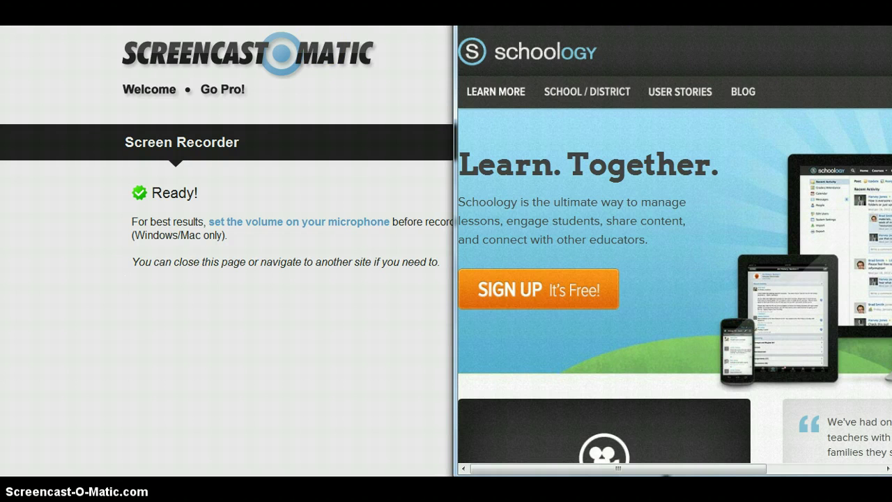
pyautogui.doubleClick(520, 7)
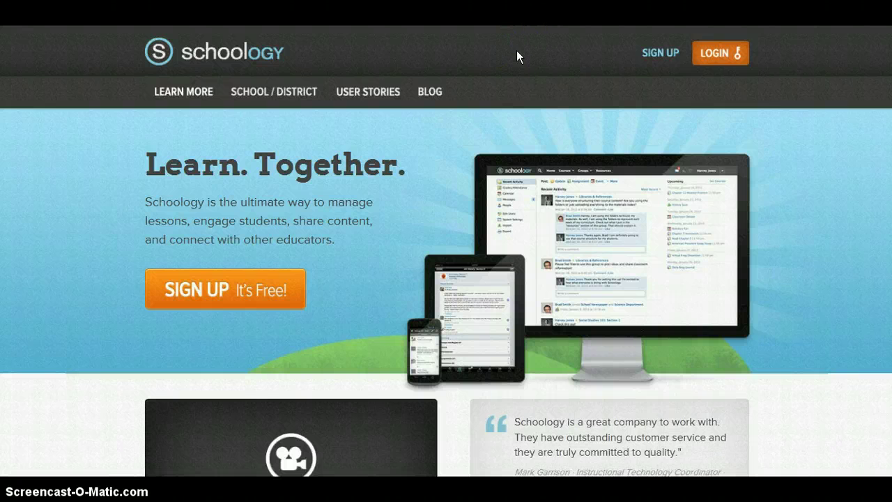
pyautogui.click(662, 58)
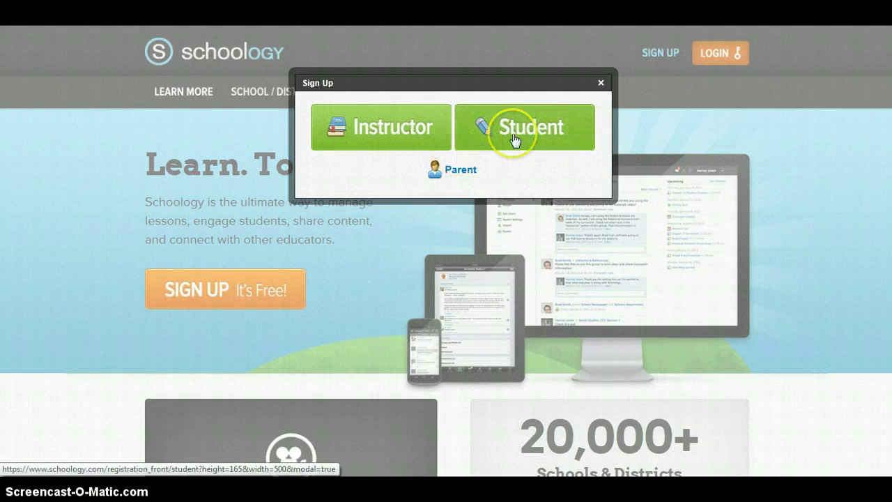
pyautogui.click(514, 140)
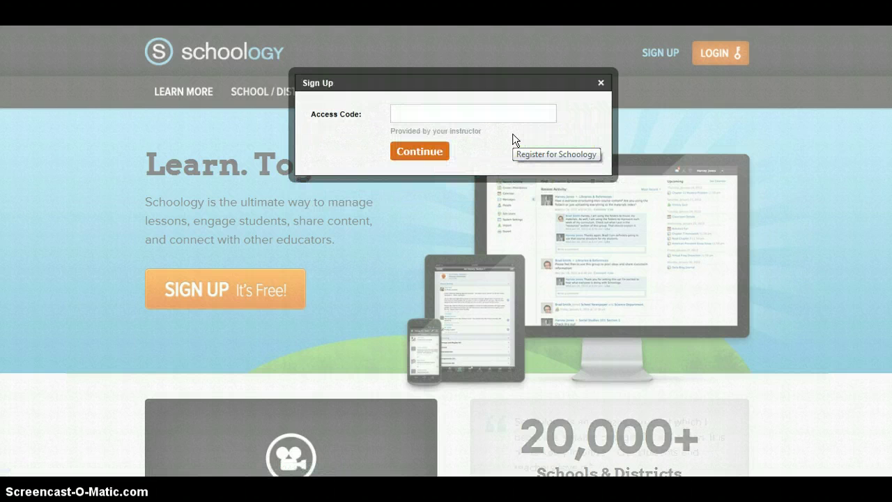
pyautogui.click(469, 112)
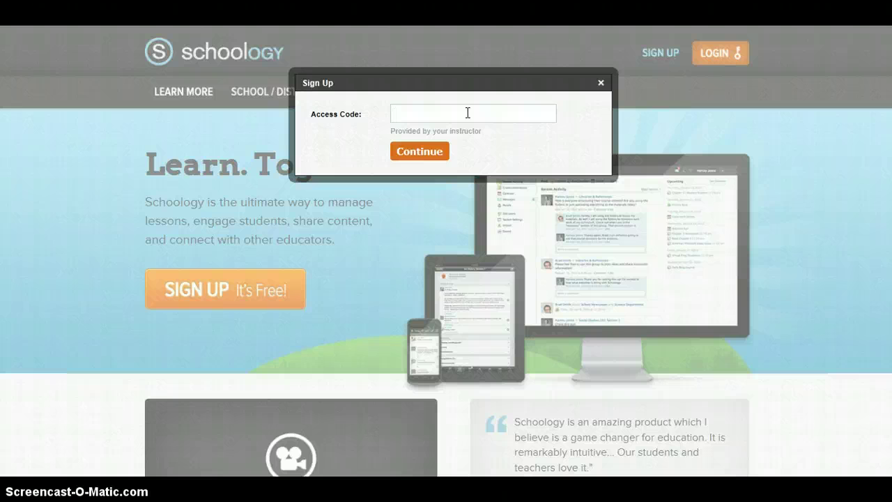
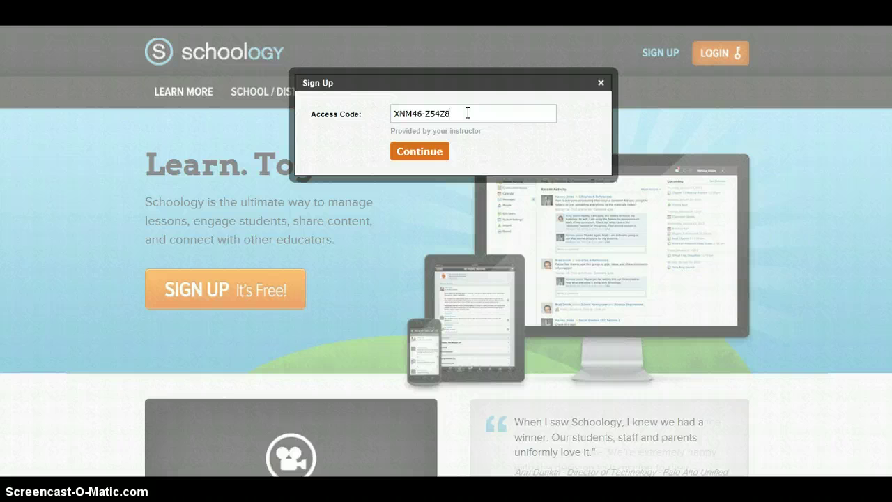
# - Continue past the access code and enter the student's first and last name
pyautogui.click(437, 153)
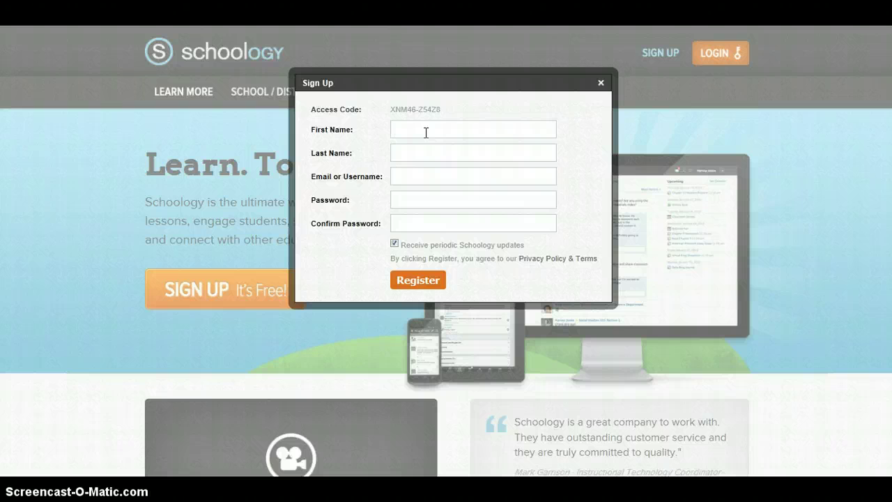
pyautogui.press('Tab')
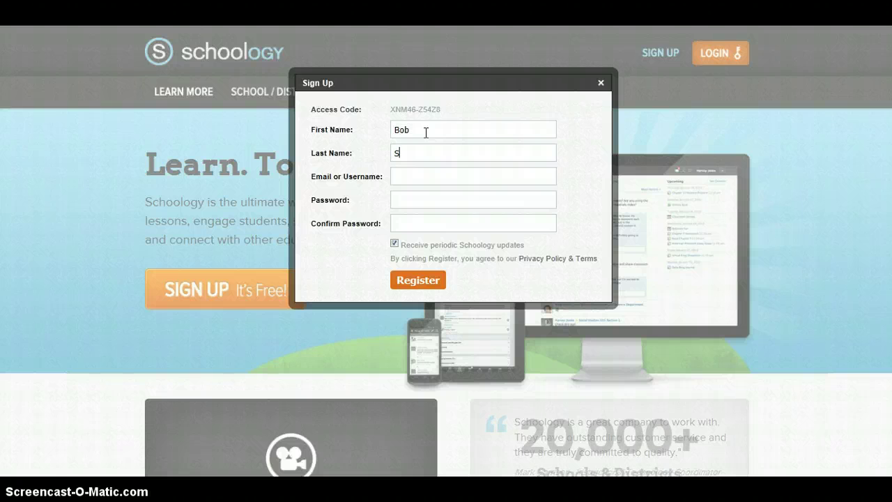
pyautogui.press('Tab')
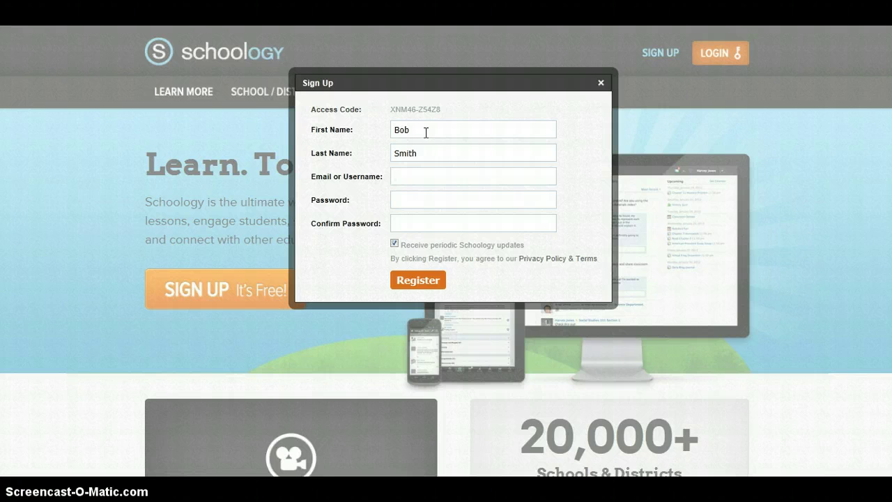
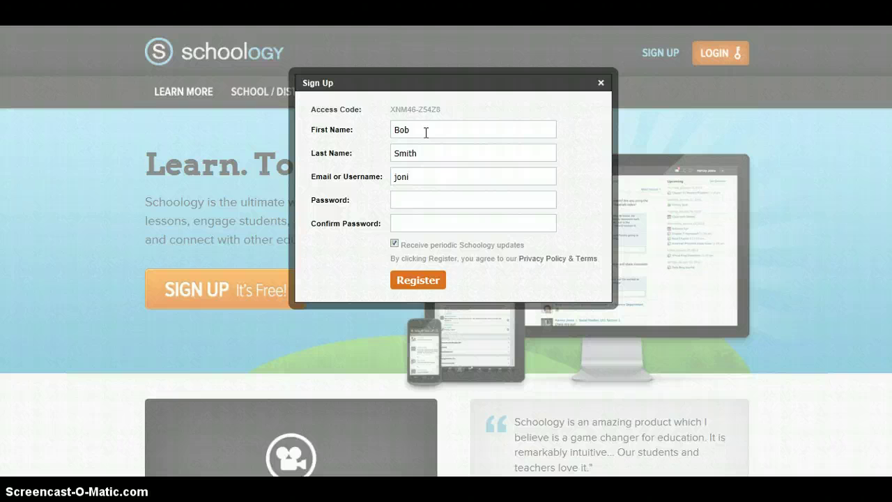
# - Enter the student's e-mail address, then a password and its matching confirmation
pyautogui.click(409, 207)
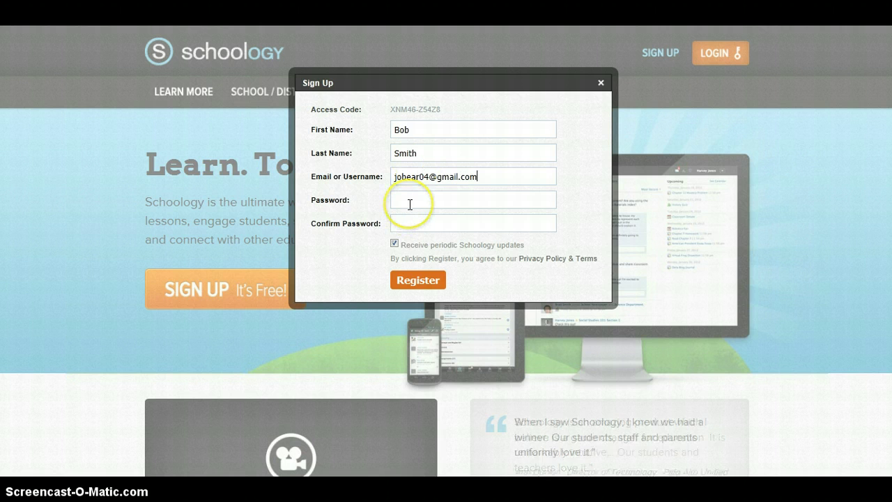
pyautogui.write('********')
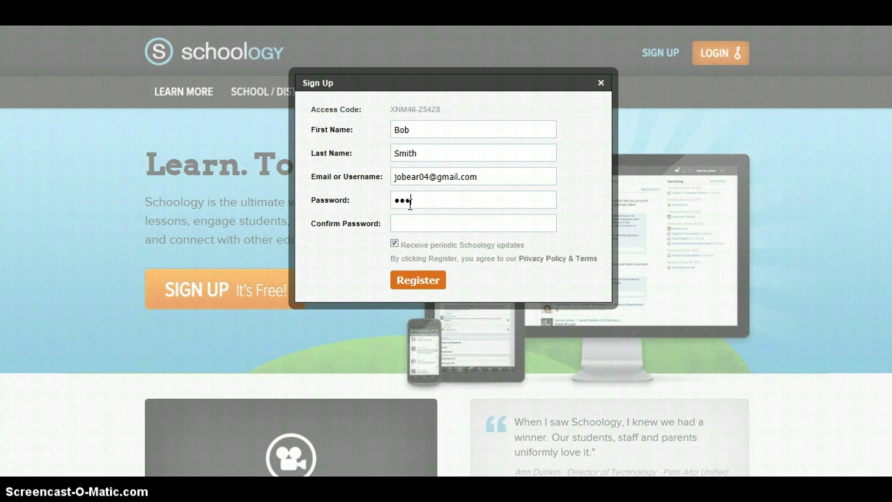
pyautogui.write('*')
pyautogui.press('Tab')
pyautogui.write('*********')
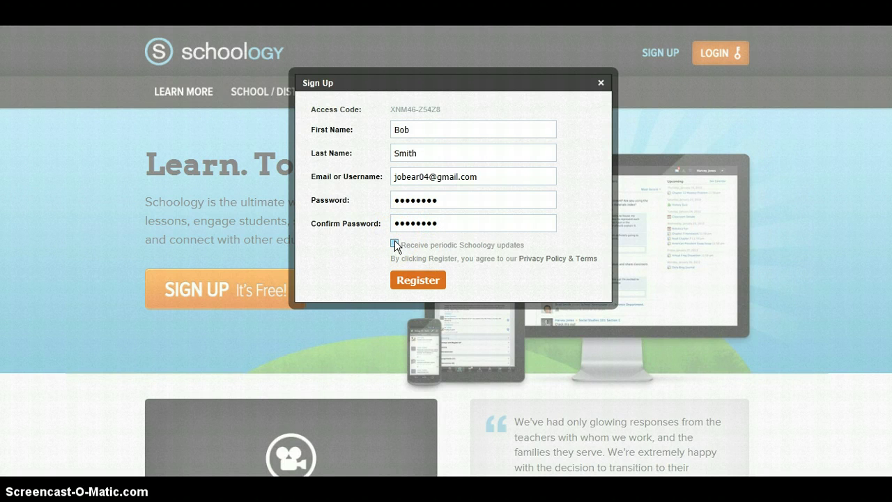
# - Submit the registration and advance the welcome tour past the Courses and Groups steps
pyautogui.click(424, 286)
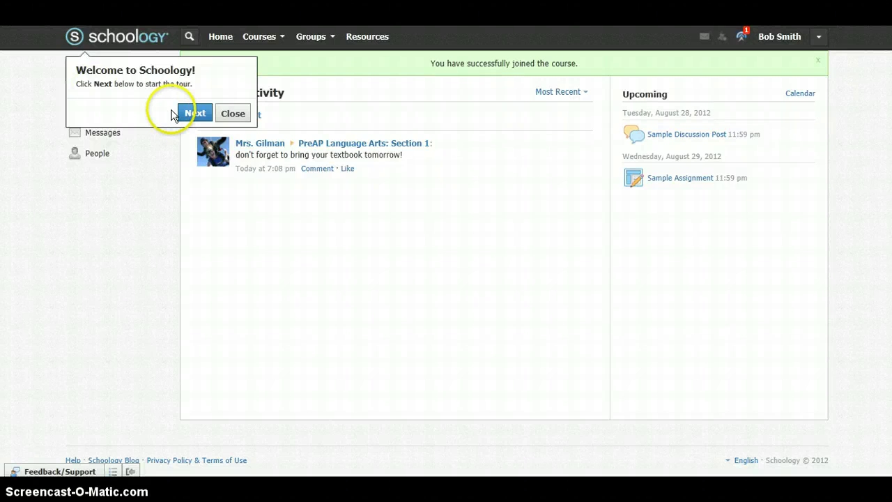
pyautogui.click(195, 114)
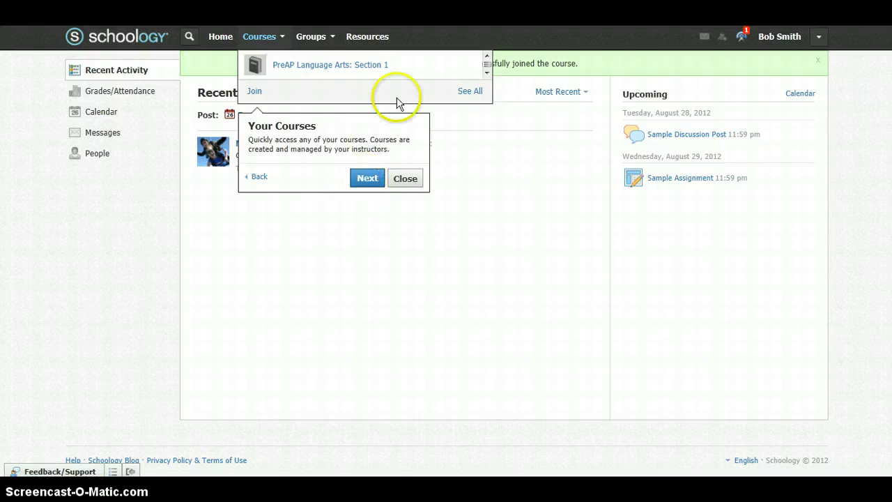
pyautogui.click(367, 179)
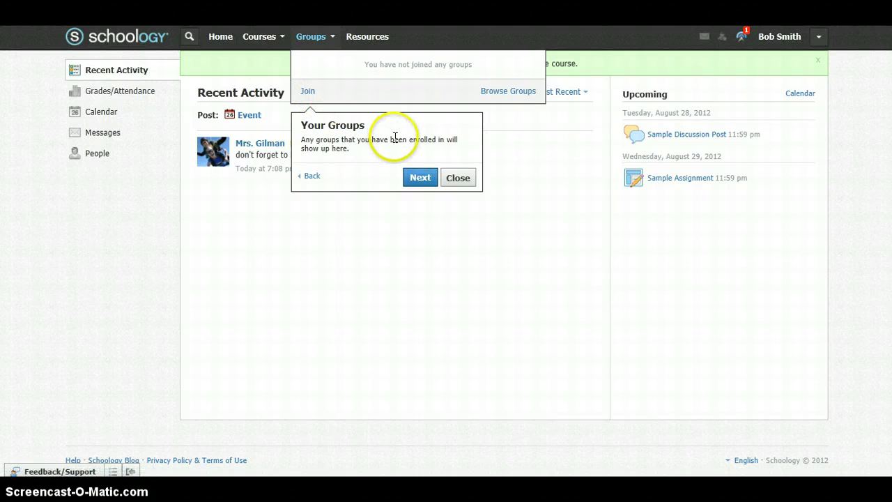
pyautogui.click(417, 180)
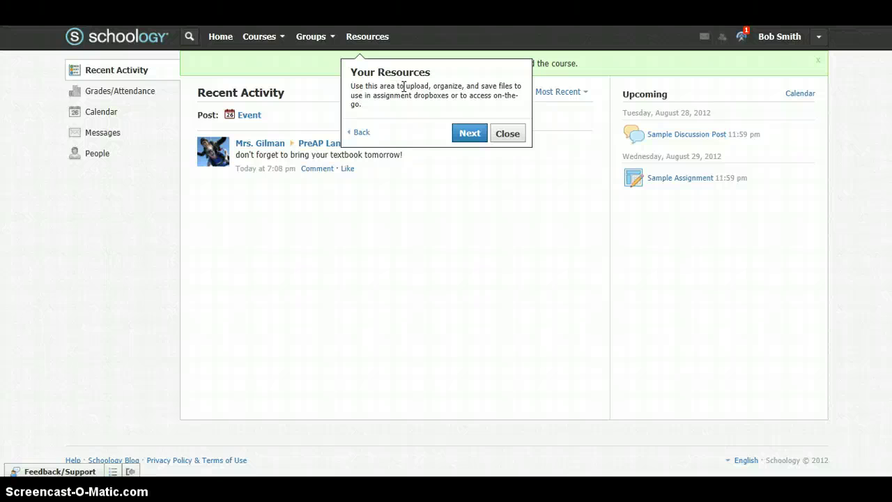
# - Advance the tour past the Resources, Messages, profile, Account Menu and Upcoming tips
pyautogui.click(470, 135)
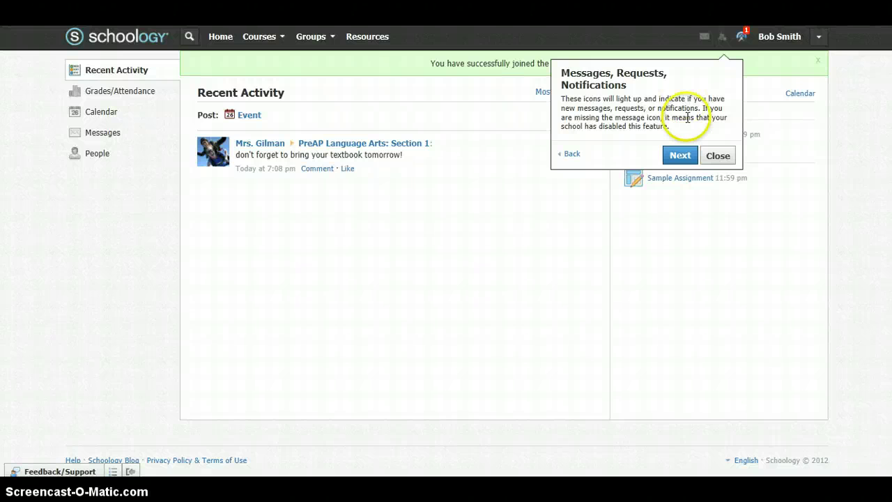
pyautogui.click(683, 159)
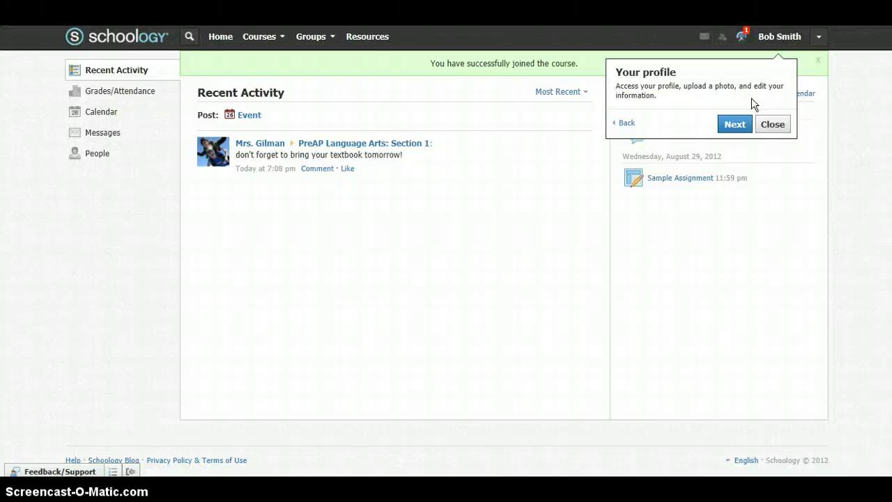
pyautogui.click(735, 124)
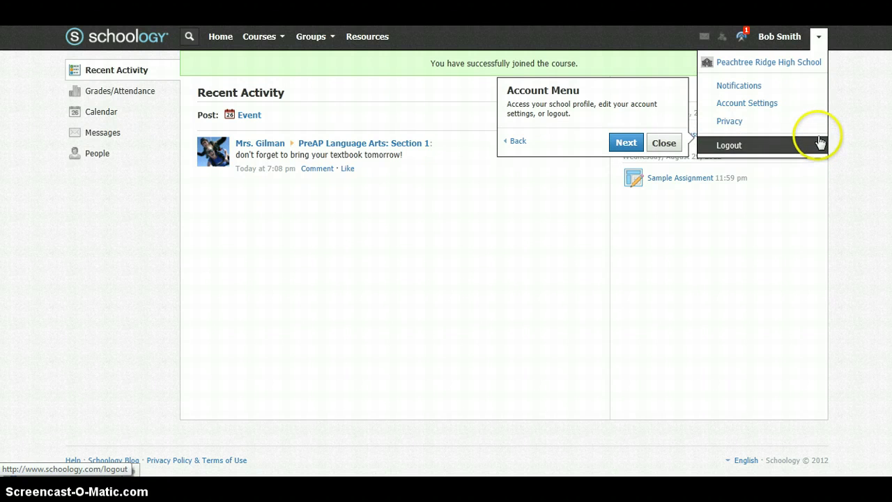
pyautogui.click(628, 148)
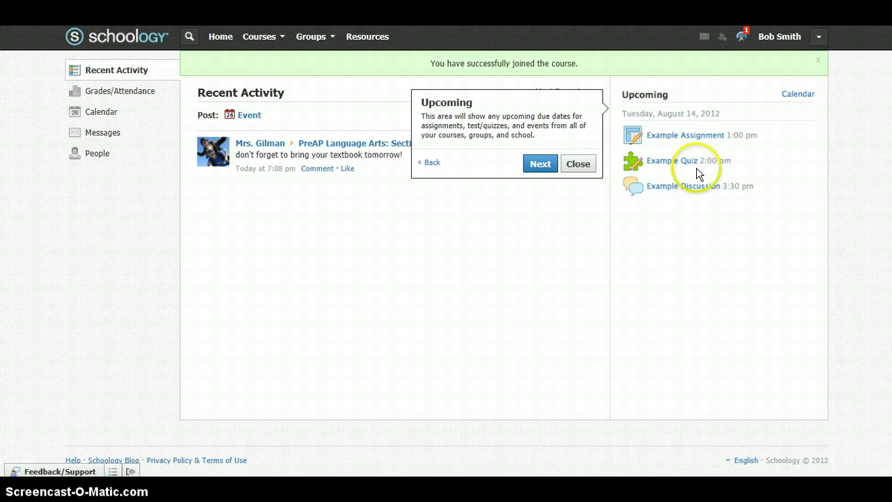
pyautogui.click(543, 164)
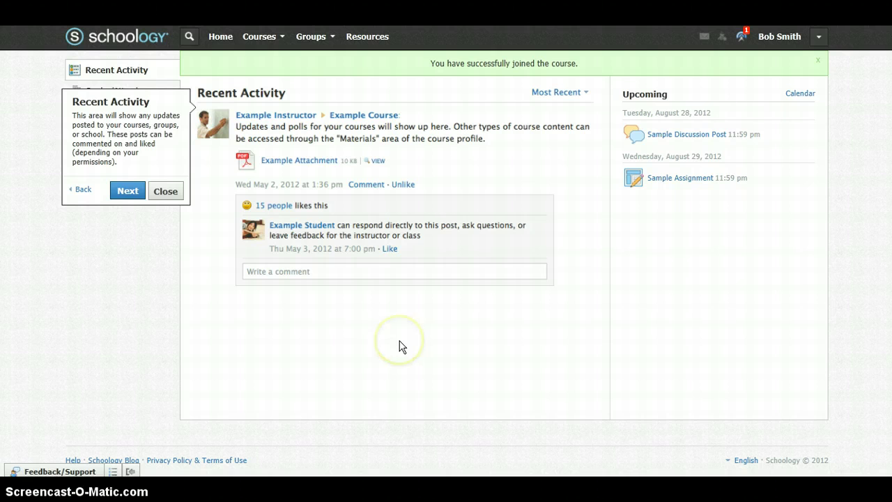
# - Step past Recent Activity, dismiss the Grades / Attendance tip, and return Home
pyautogui.click(127, 193)
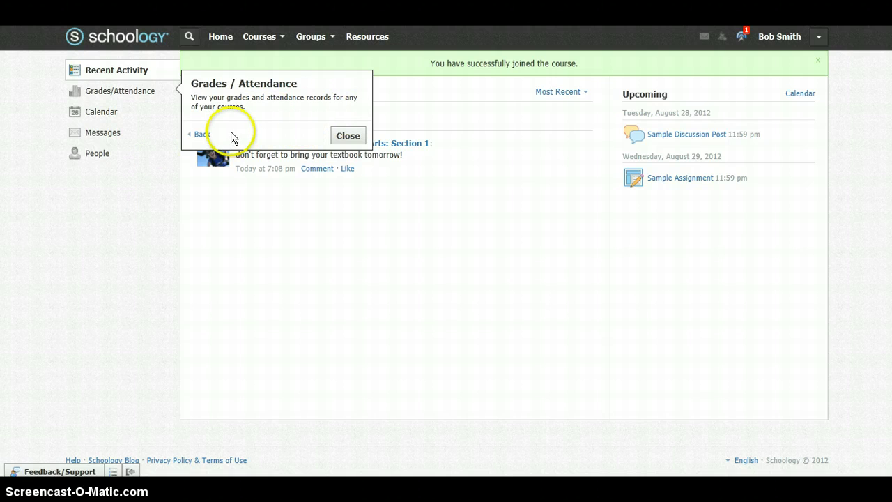
pyautogui.click(355, 137)
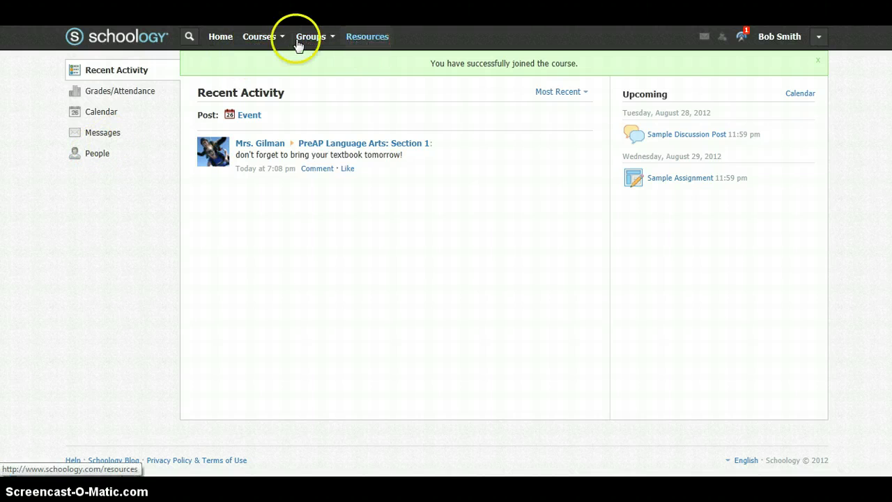
pyautogui.click(217, 40)
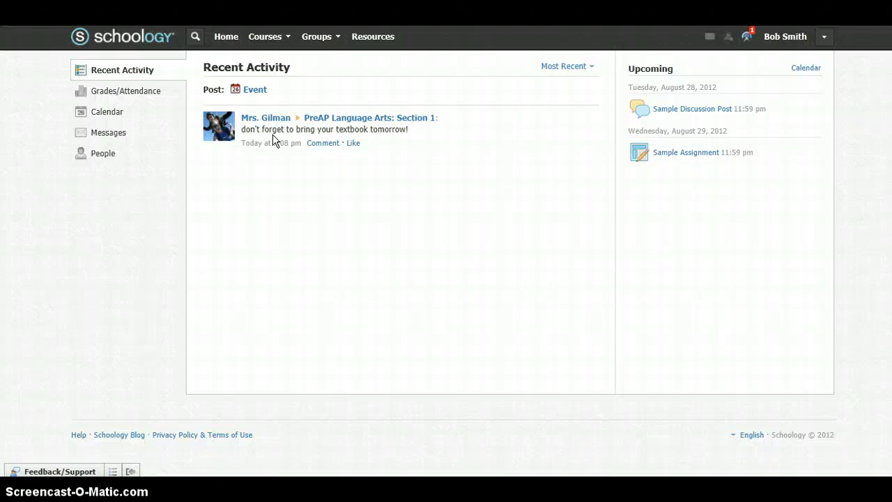
# - Open PreAP Language Arts: Section 1 from the Courses menu and view its Assignments
pyautogui.click(286, 40)
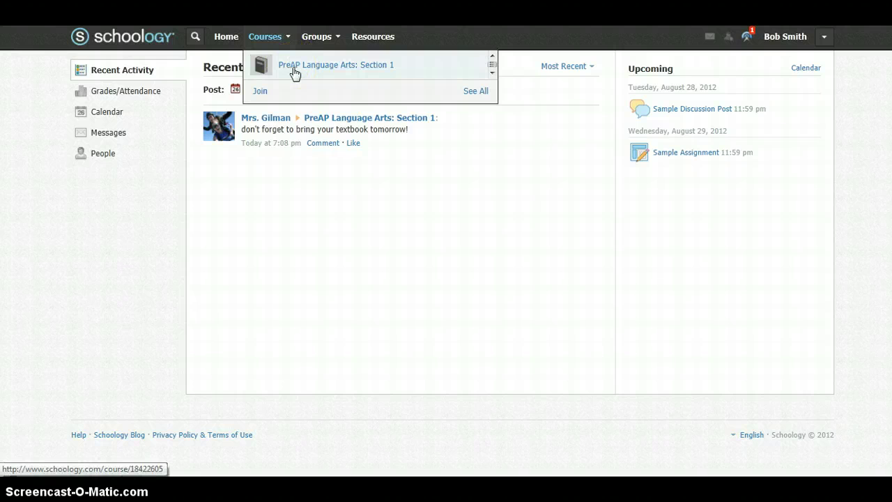
pyautogui.click(294, 69)
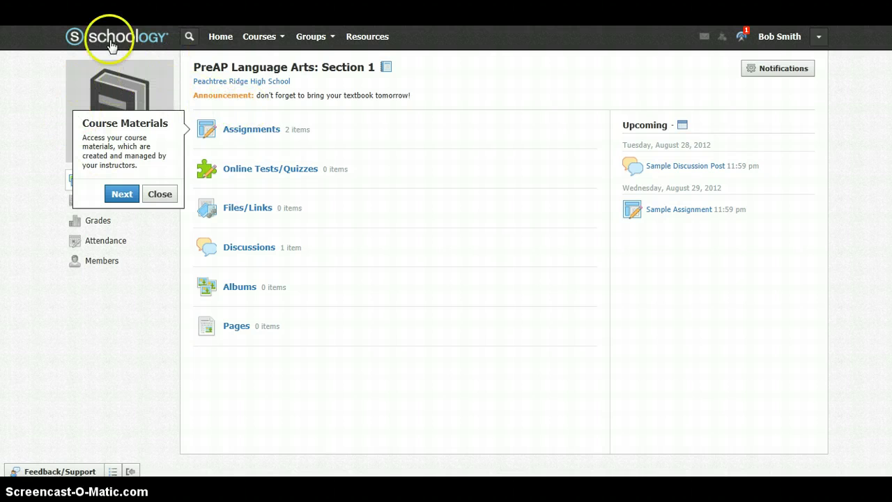
pyautogui.click(259, 131)
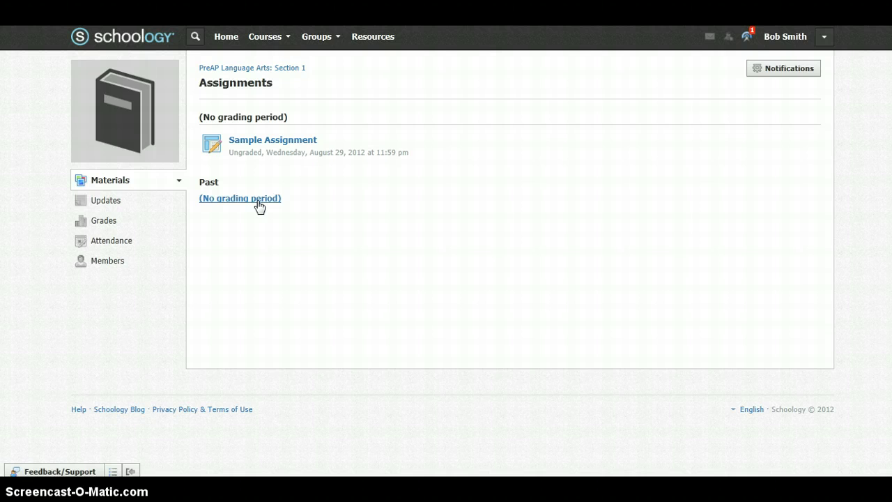
# - Open Sample Assignment, type a test comment, then erase it
pyautogui.click(276, 144)
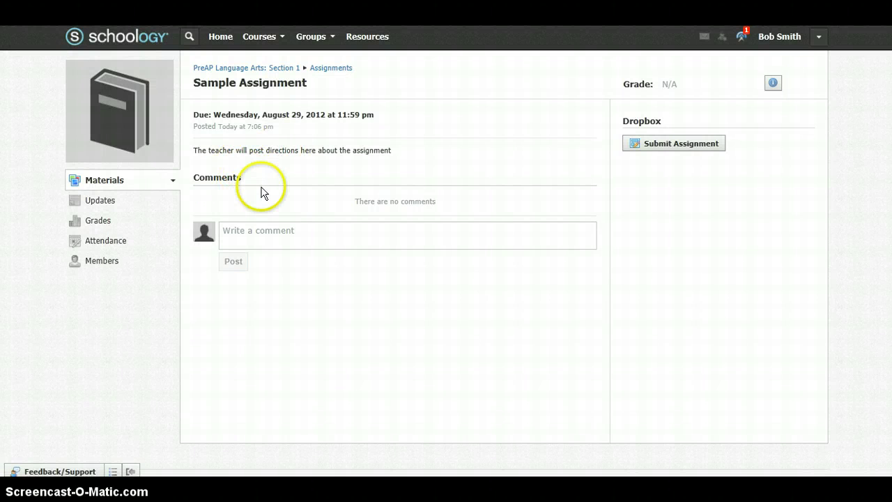
pyautogui.click(265, 231)
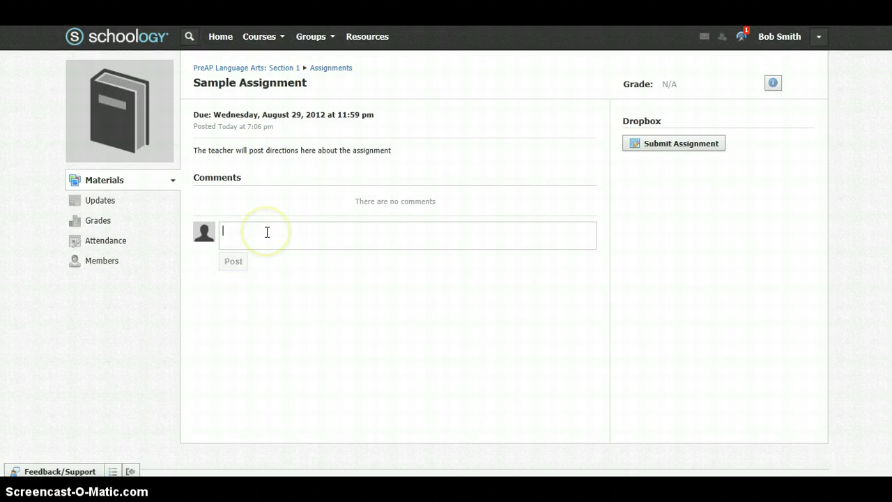
pyautogui.write('s;lfk')
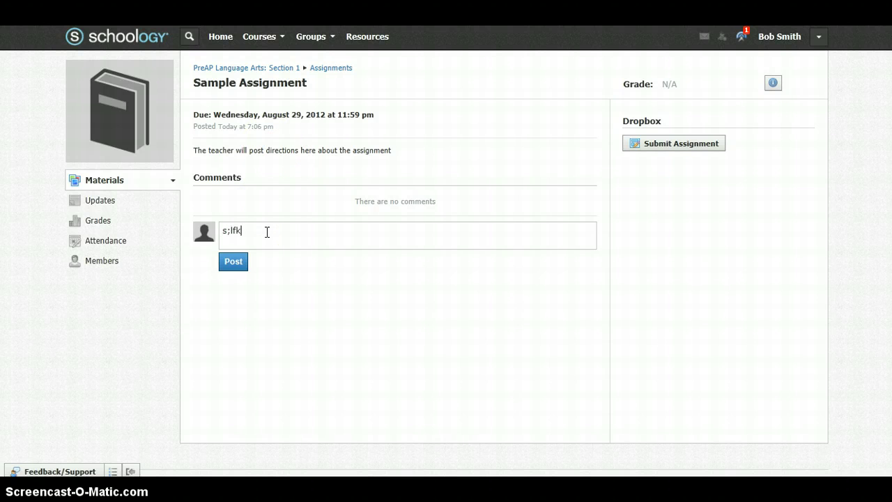
pyautogui.write('jssdf')
pyautogui.press('BackSpace')
pyautogui.press('BackSpace')
pyautogui.press('BackSpace')
pyautogui.press('BackSpace')
pyautogui.press('BackSpace')
pyautogui.press('BackSpace')
pyautogui.press('BackSpace')
pyautogui.press('BackSpace')
pyautogui.press('BackSpace')
pyautogui.press('BackSpace')
pyautogui.press('BackSpace')
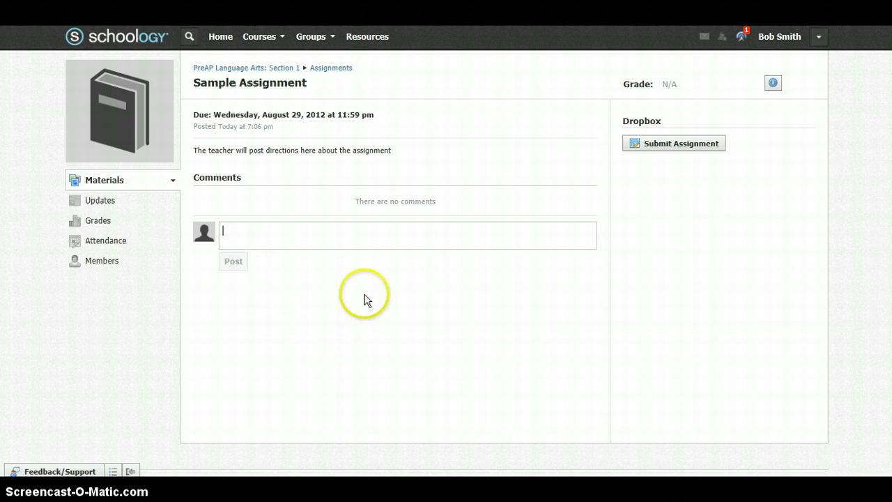
# - Submit between copier and mailroom version.docx to the Sample Assignment dropbox
pyautogui.click(660, 147)
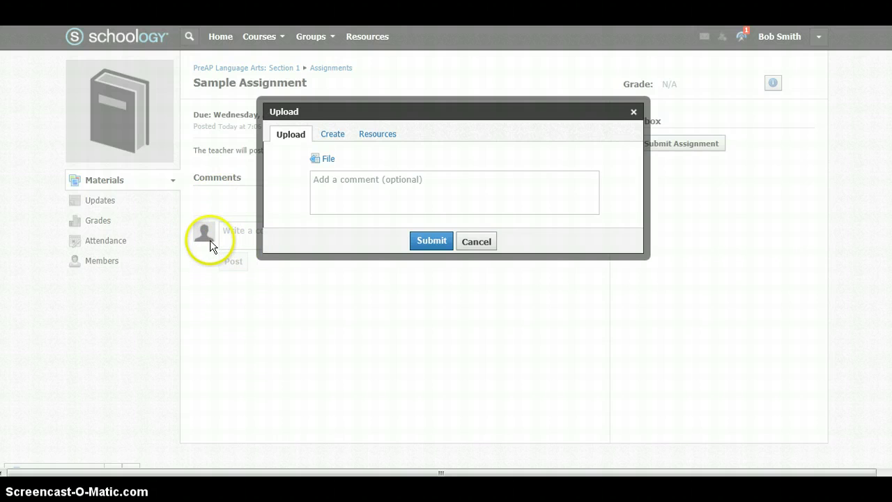
pyautogui.click(353, 184)
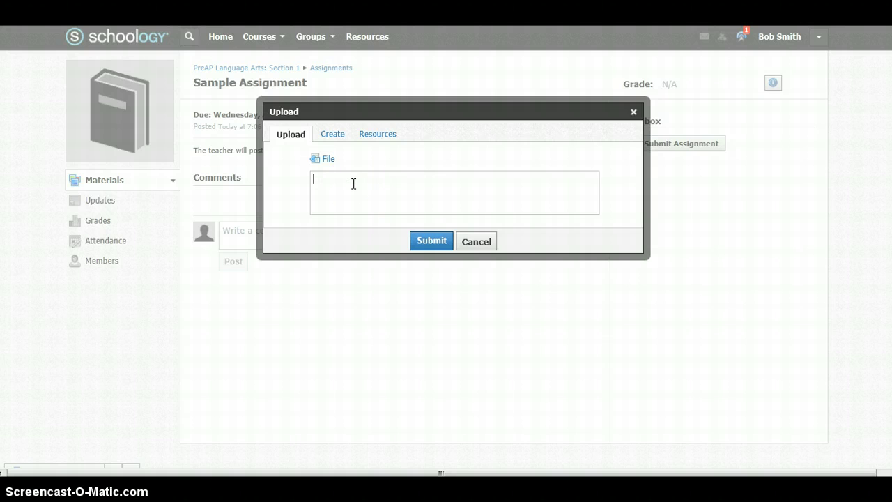
pyautogui.click(329, 157)
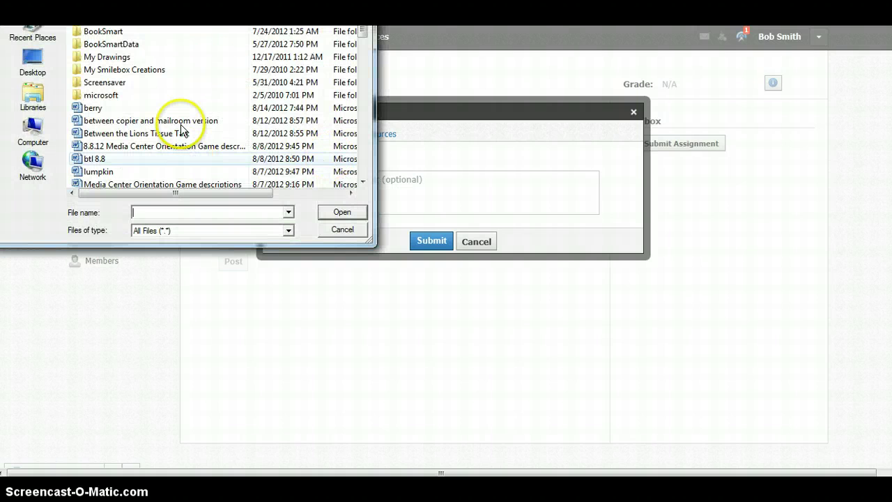
pyautogui.click(179, 122)
pyautogui.click(341, 212)
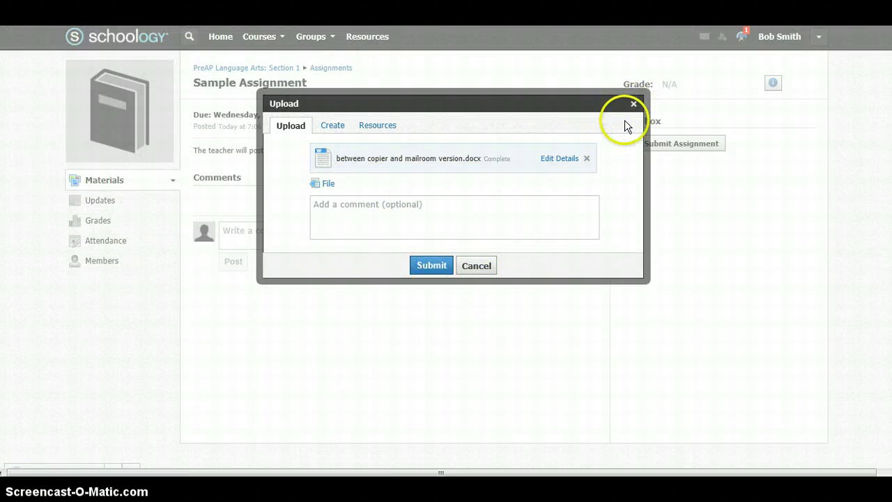
pyautogui.click(434, 266)
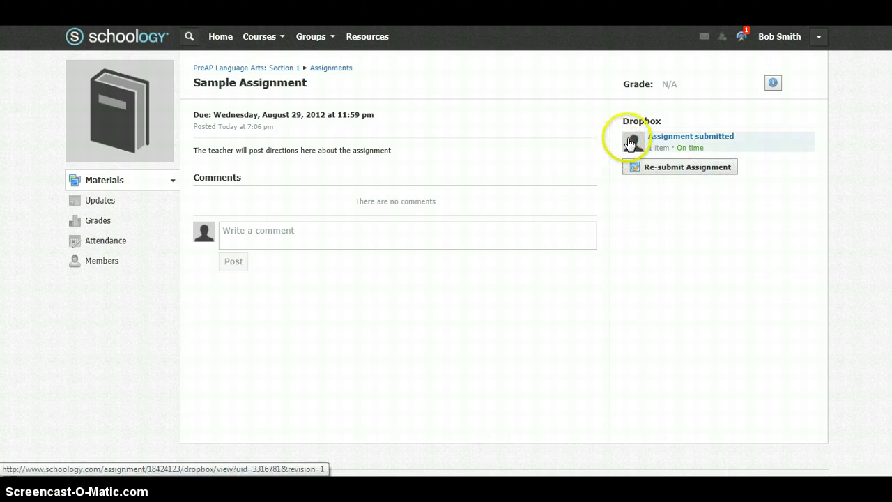
pyautogui.click(634, 170)
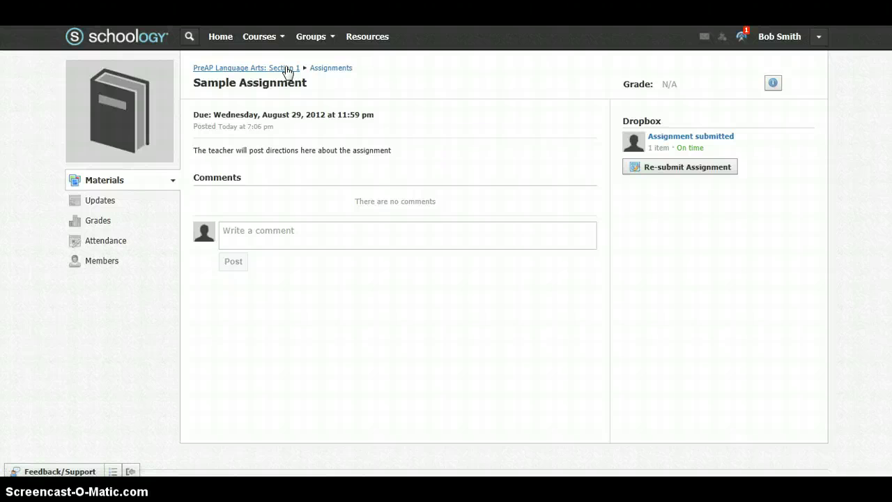
# - Open Sample Discussion Post from the course's Discussions and post a reply comment
pyautogui.click(287, 69)
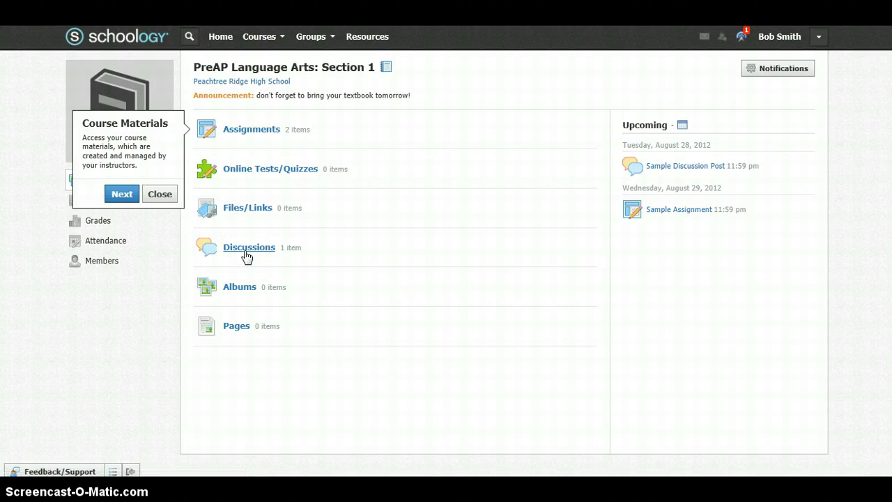
pyautogui.click(278, 209)
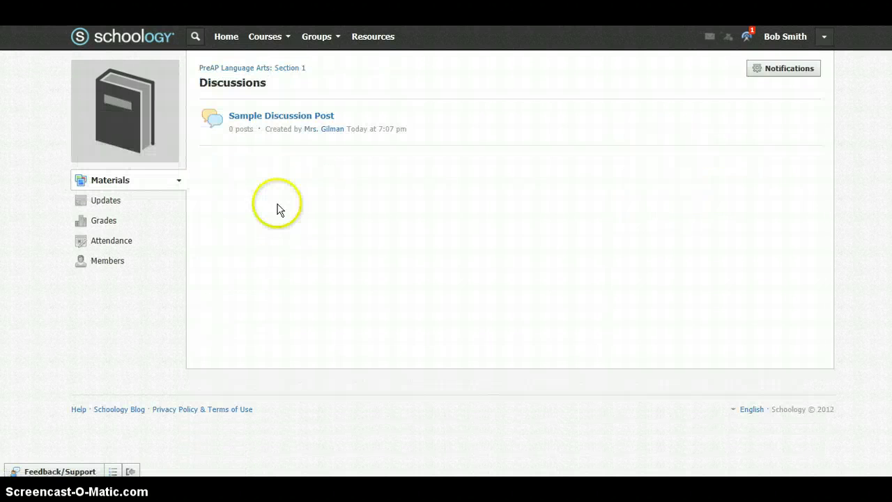
pyautogui.click(277, 117)
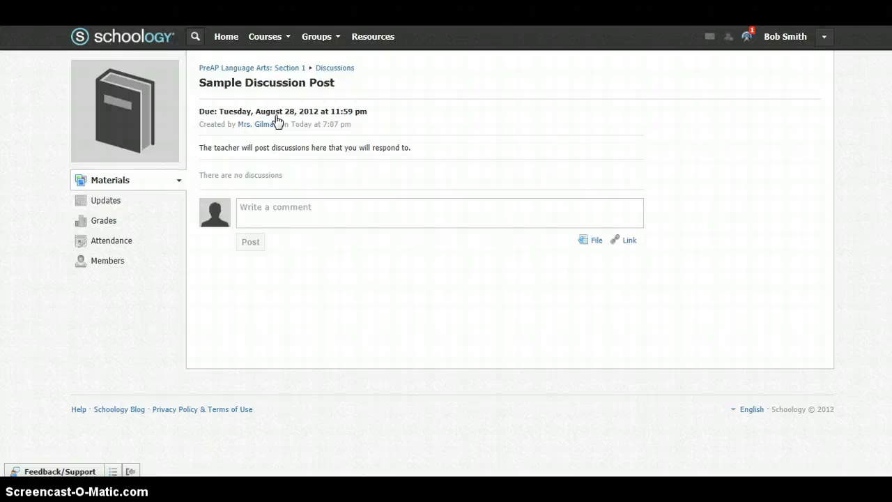
pyautogui.click(283, 207)
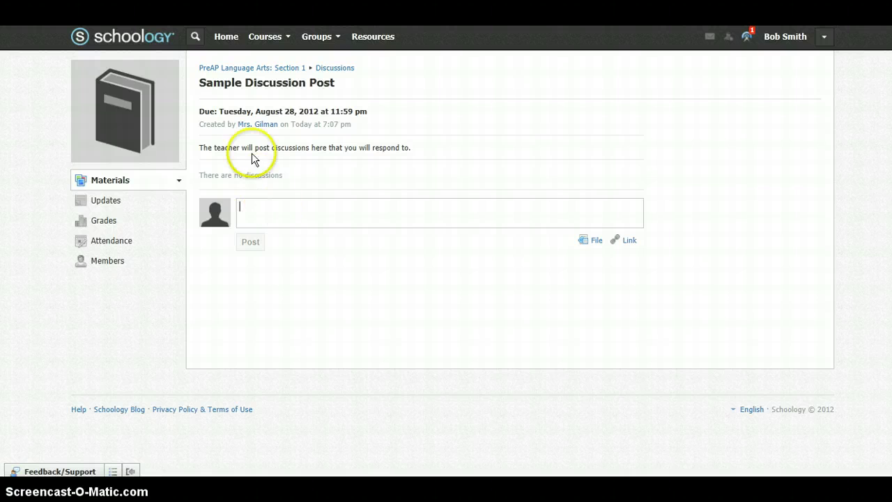
pyautogui.write('askdjfhlasd')
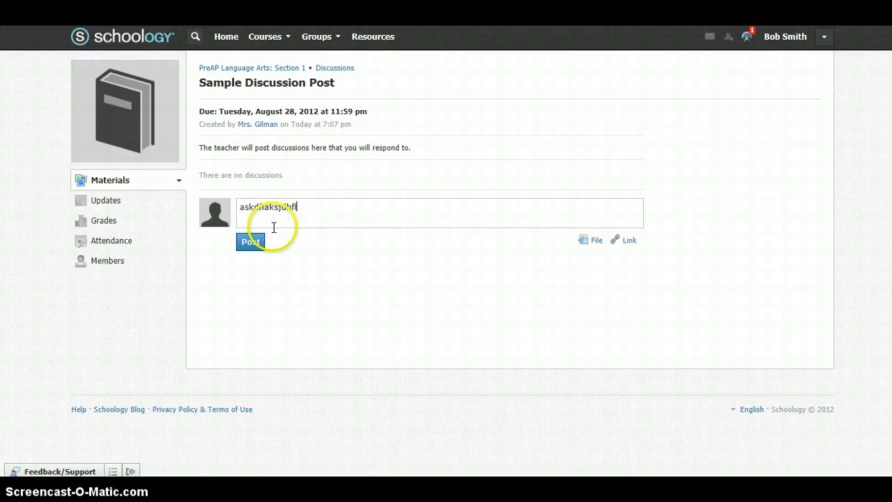
pyautogui.write('kjhfsalkjfhdskjfh')
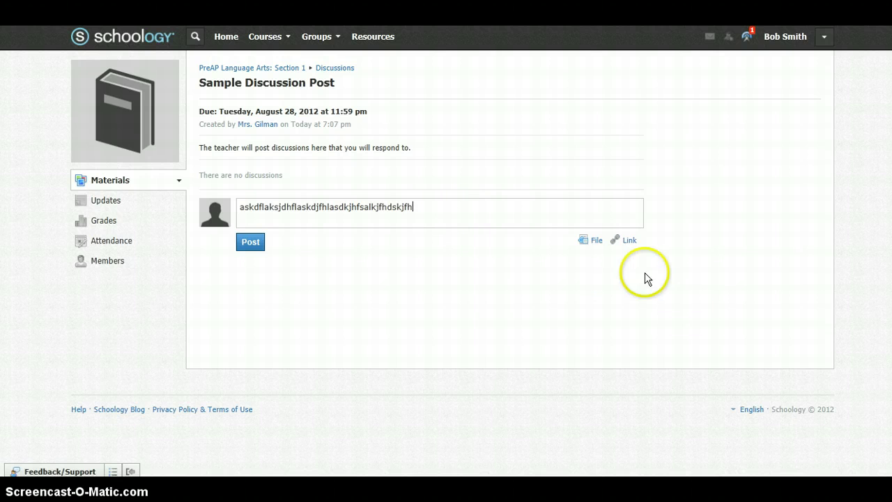
pyautogui.click(246, 244)
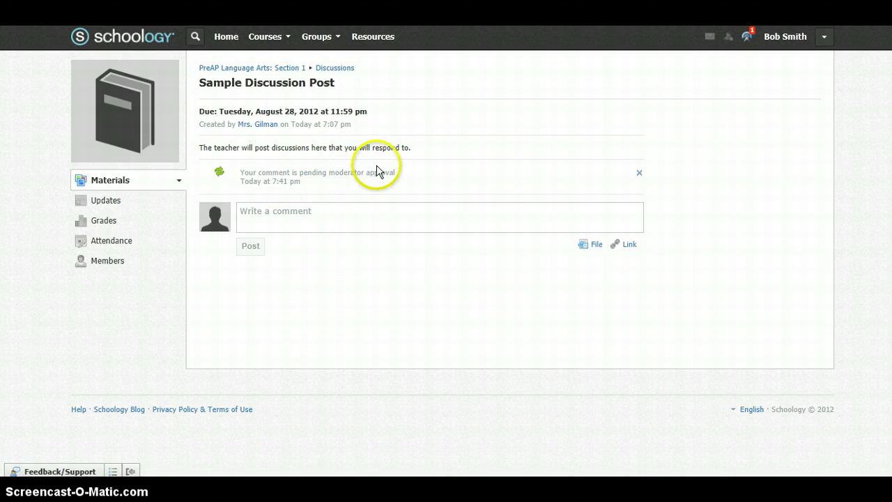
# - Open My Resources and glance at the Add Resources options without adding any
pyautogui.click(278, 70)
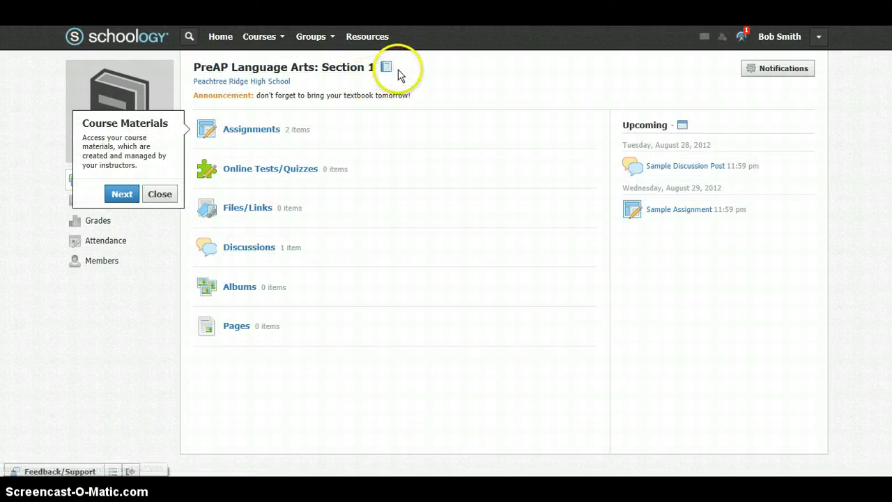
pyautogui.click(386, 38)
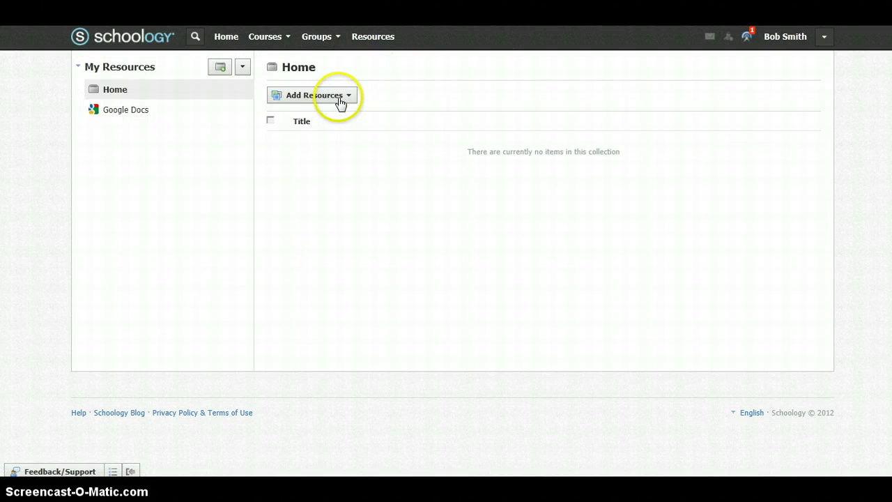
pyautogui.click(337, 98)
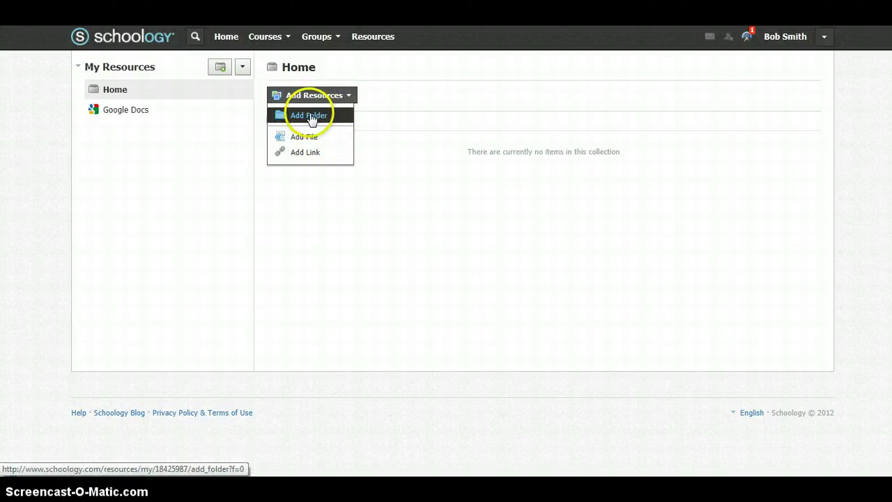
pyautogui.click(391, 106)
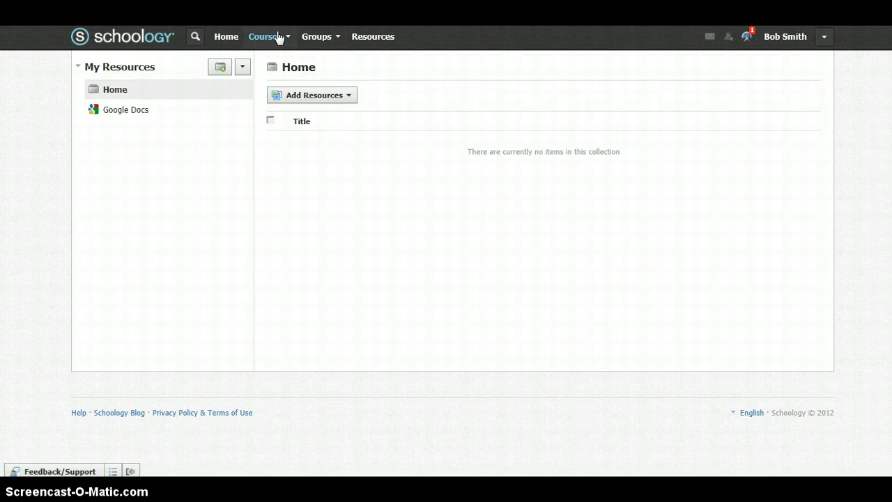
# - Check the notifications and pending requests, then bring up the account menu
pyautogui.click(747, 38)
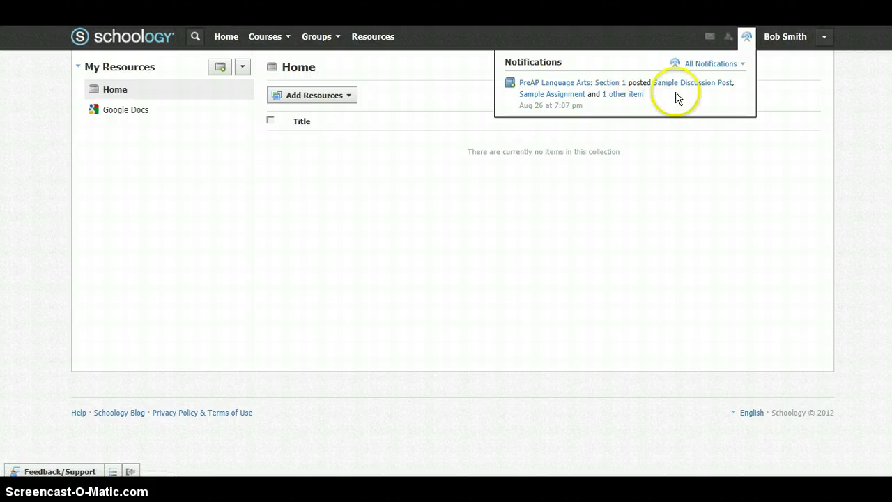
pyautogui.click(730, 38)
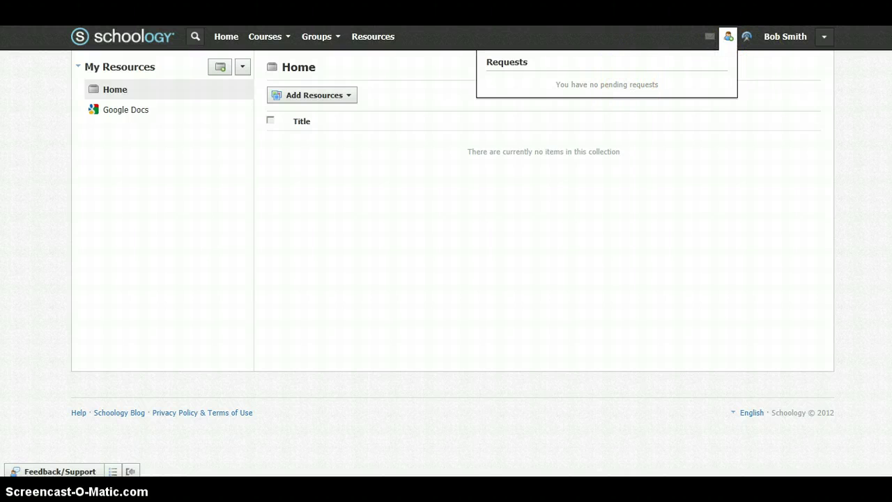
pyautogui.click(827, 37)
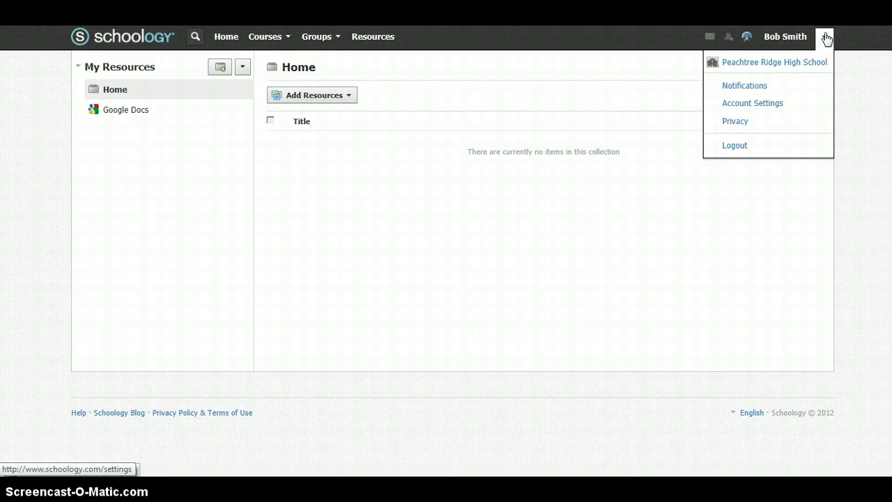
# - In Privacy Settings, set Email Address visibility to No One
pyautogui.click(772, 120)
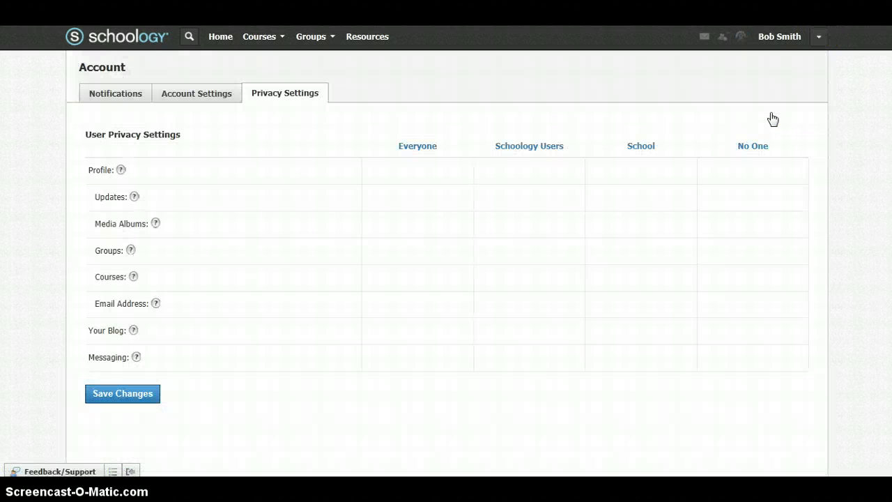
pyautogui.click(417, 166)
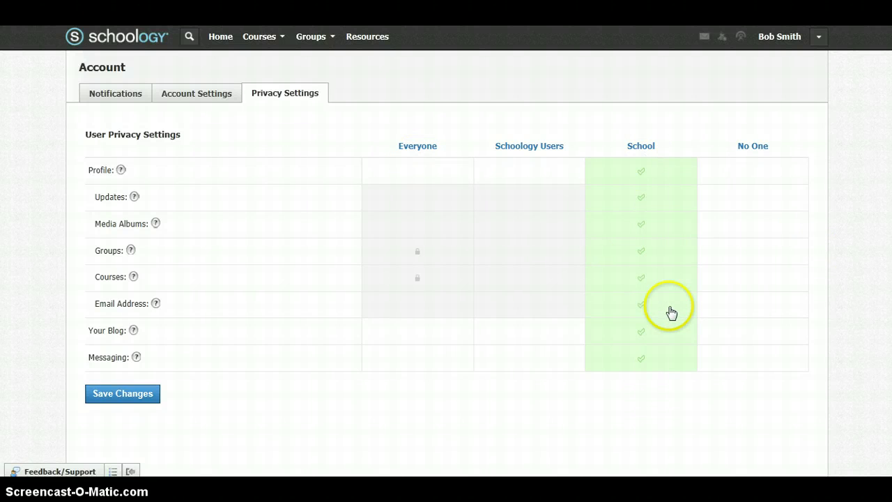
pyautogui.click(780, 309)
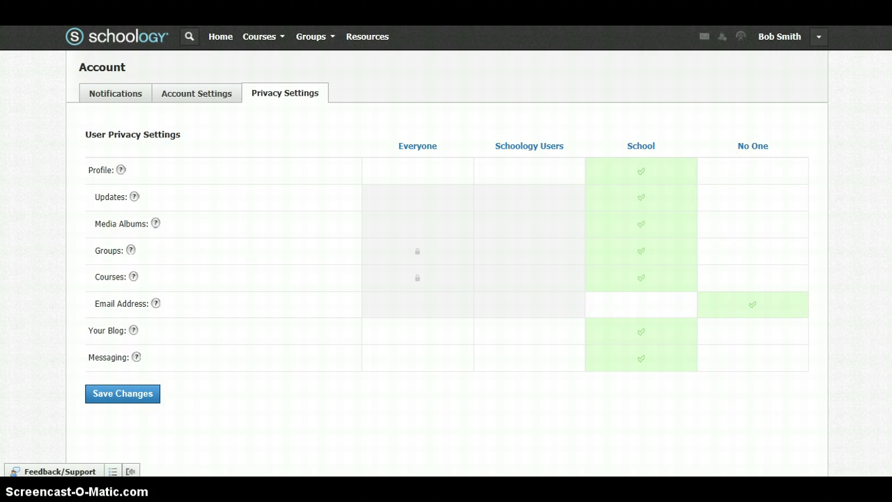
# - Review the rest of the privacy settings and bring up the account menu
pyautogui.scroll(-3, 446, 278)
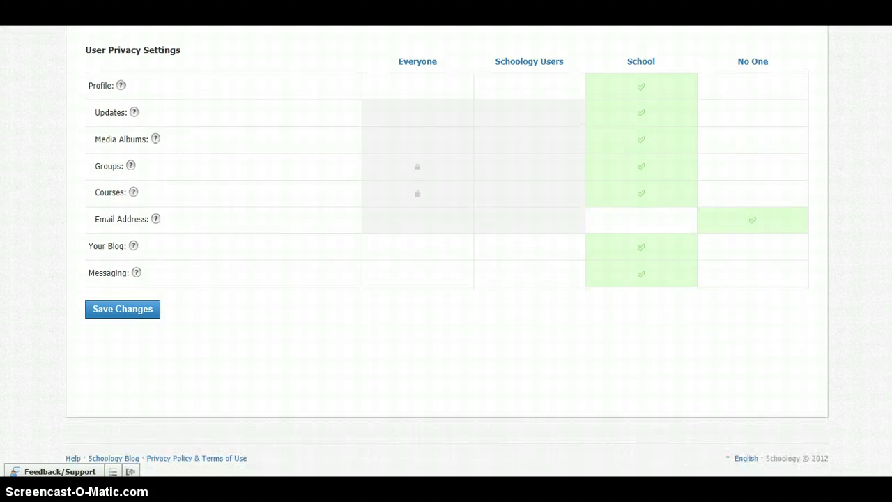
pyautogui.scroll(1, 447, 279)
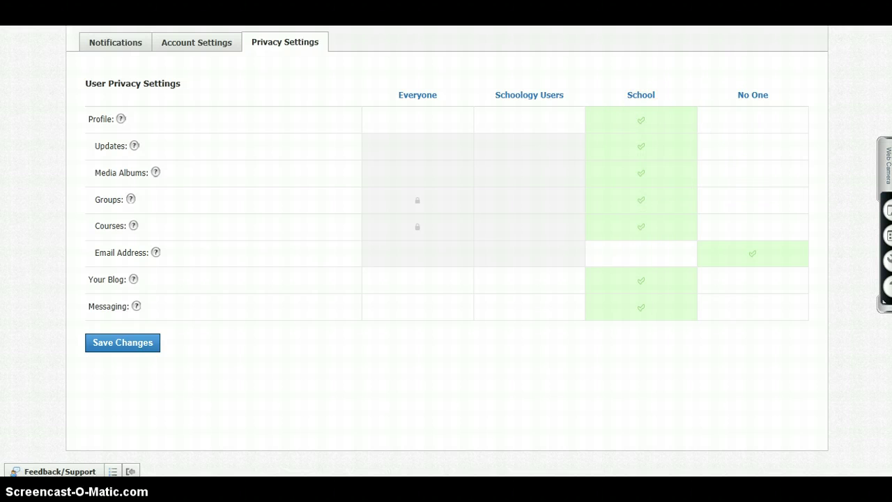
pyautogui.scroll(-1, 446, 251)
pyautogui.scroll(3, 447, 251)
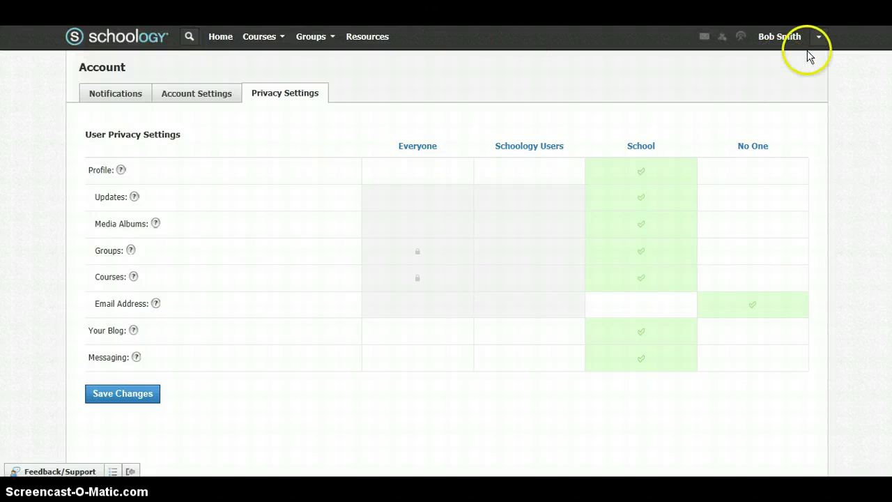
pyautogui.click(821, 40)
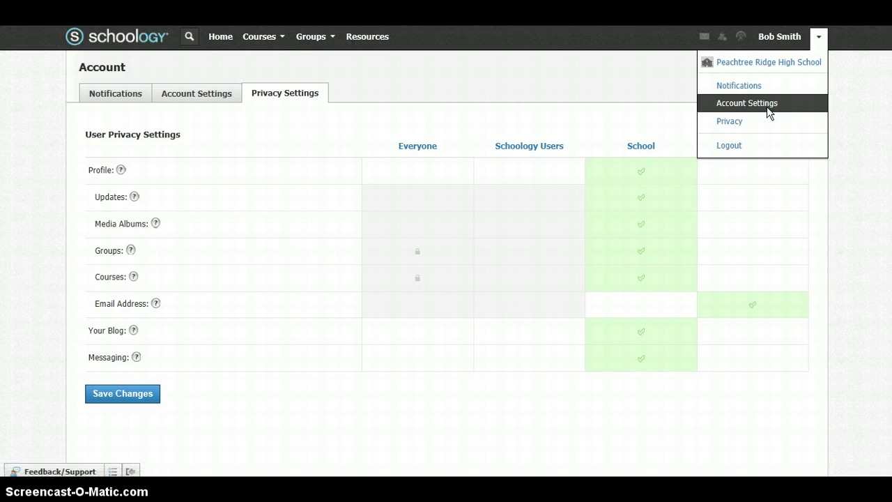
# - Go to Account Settings and look through Account Info down to Other Options and back
pyautogui.click(767, 112)
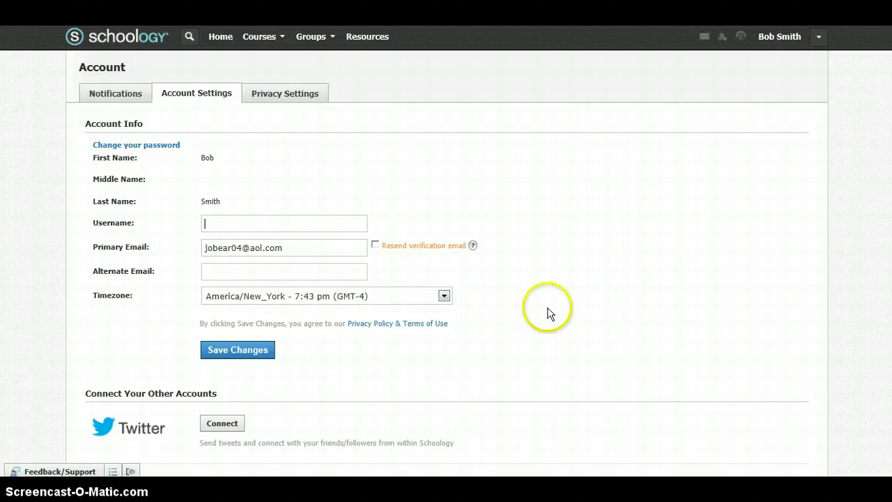
pyautogui.scroll(-3, 524, 239)
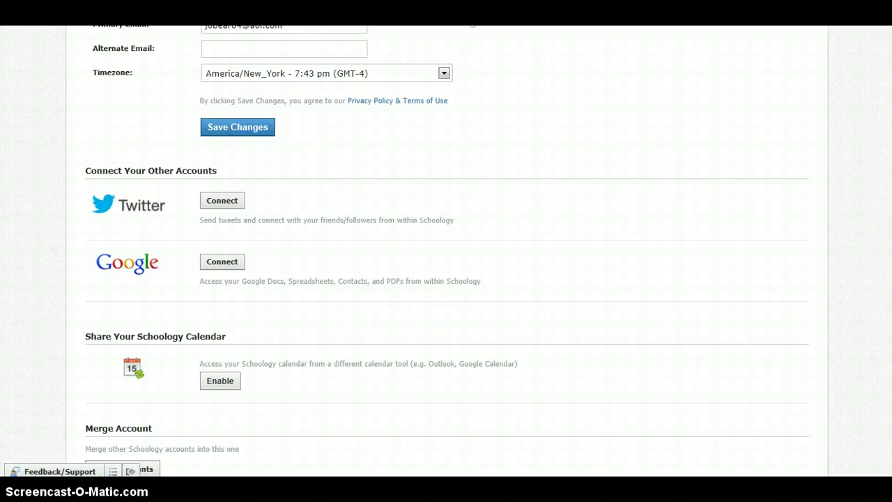
pyautogui.scroll(-2, 446, 251)
pyautogui.scroll(-1, 446, 251)
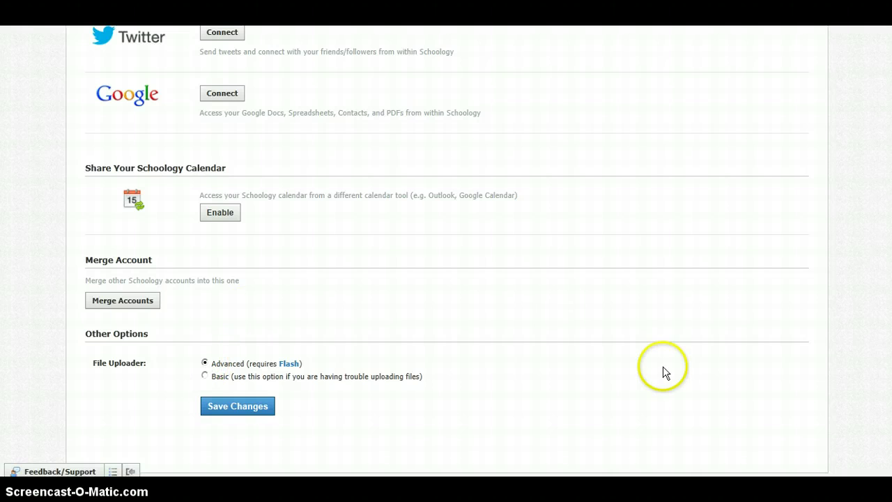
pyautogui.scroll(1, 447, 251)
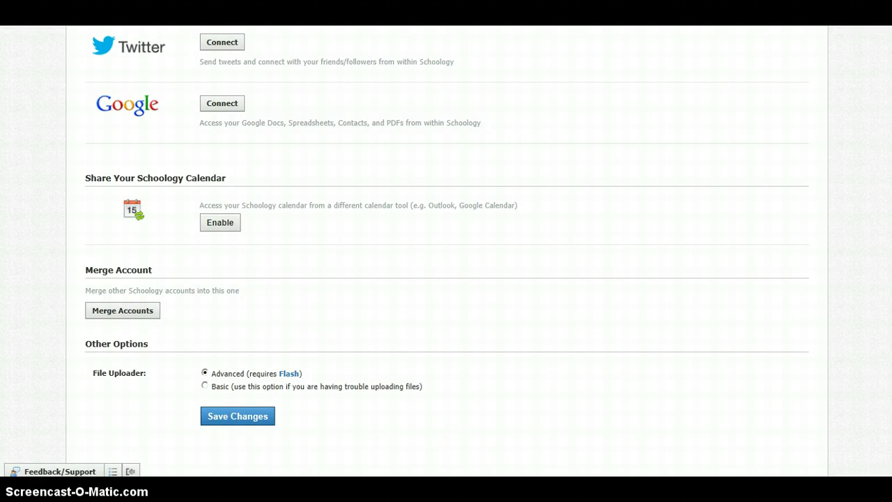
pyautogui.scroll(5, 446, 251)
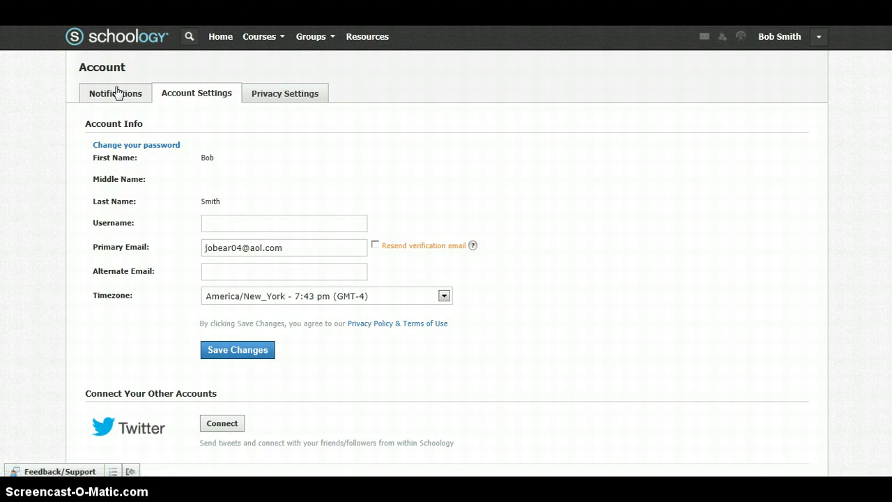
# - Switch to the Notifications settings and scroll to the email options
pyautogui.click(117, 93)
pyautogui.click(820, 39)
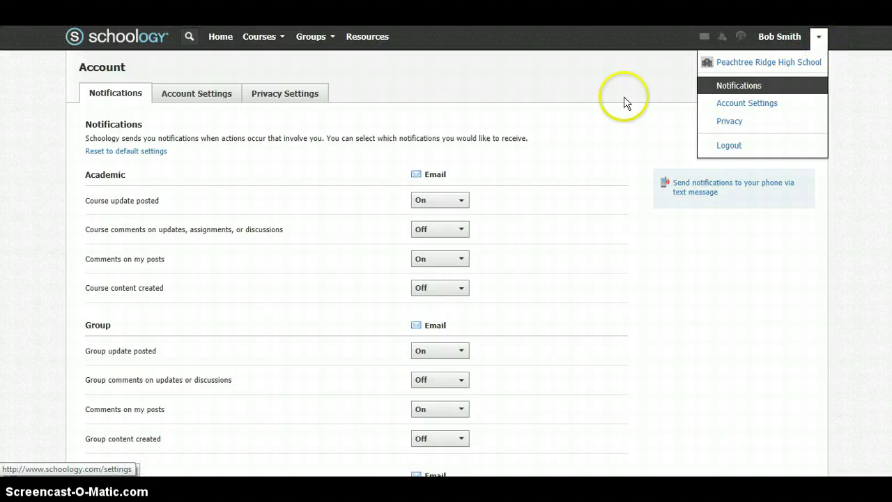
pyautogui.click(600, 103)
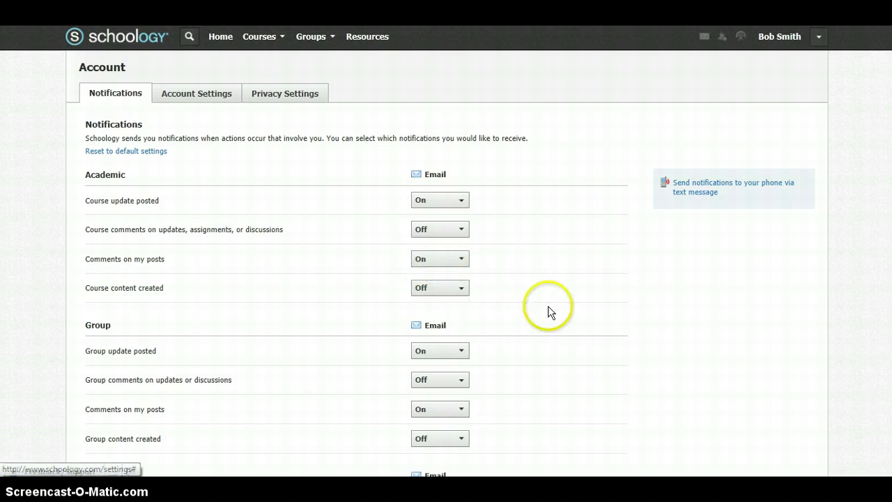
pyautogui.scroll(-5, 868, 184)
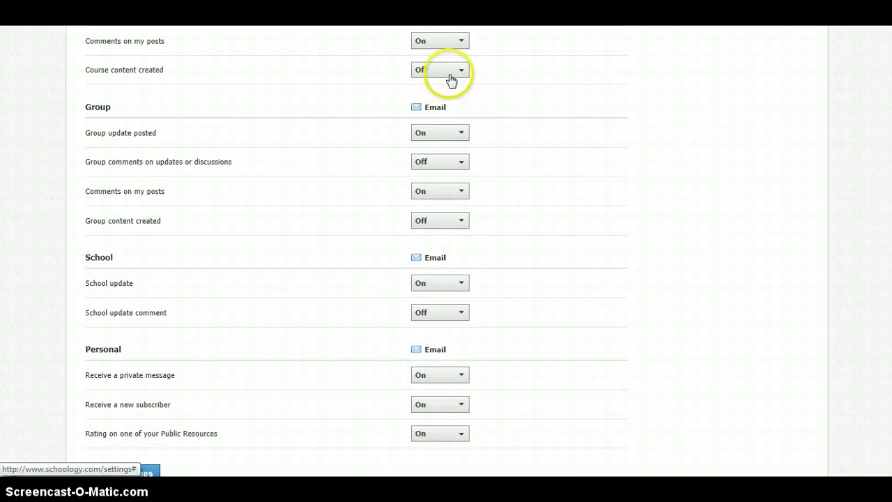
# - Turn Course content created emails On and keep private message emails On
pyautogui.click(450, 75)
pyautogui.click(445, 98)
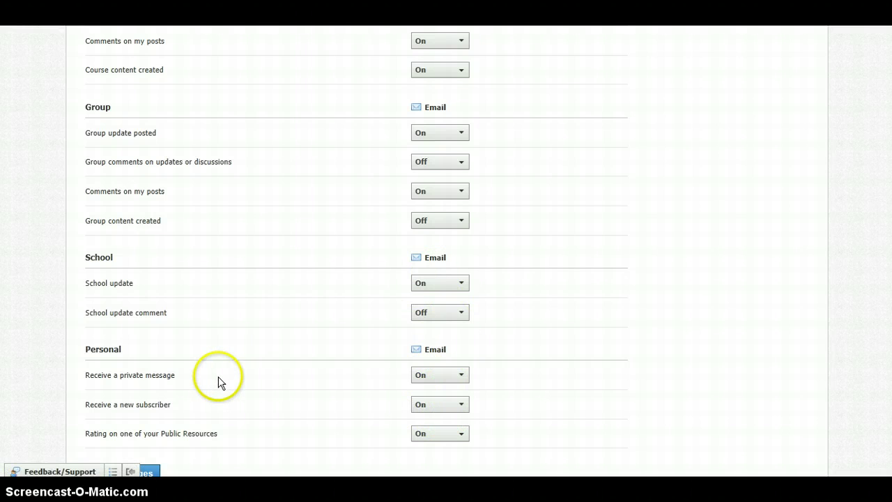
pyautogui.click(441, 380)
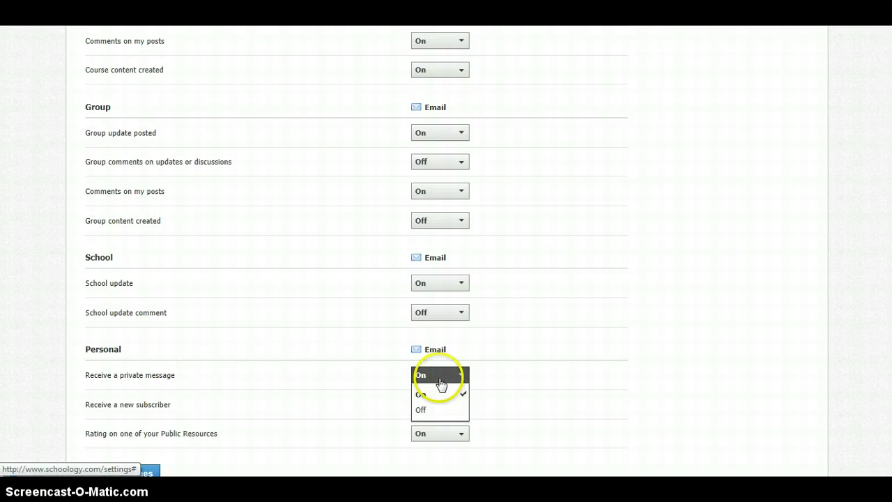
pyautogui.click(436, 395)
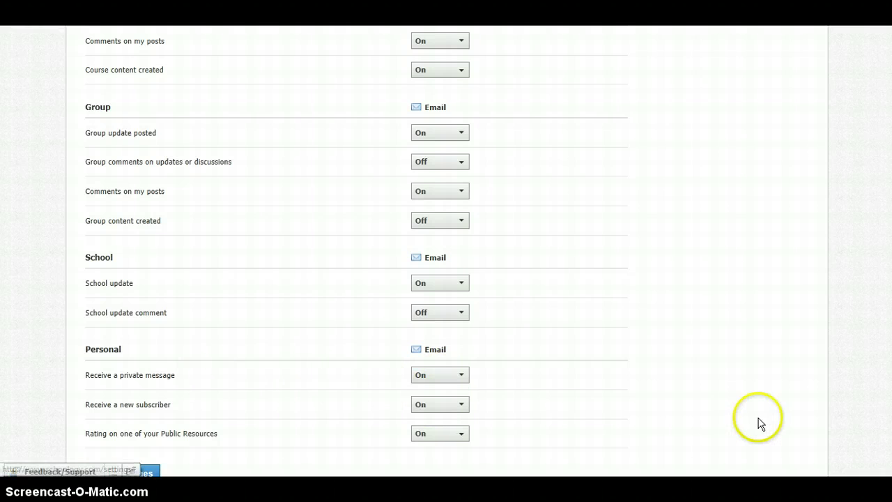
pyautogui.scroll(-3, 447, 251)
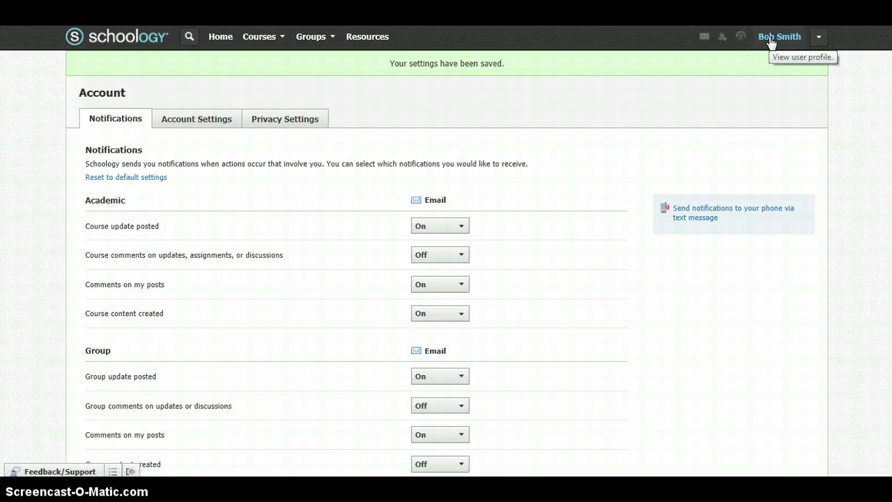
# - Save the notification settings, then view the student's profile and its Courses list
pyautogui.click(771, 38)
pyautogui.click(327, 120)
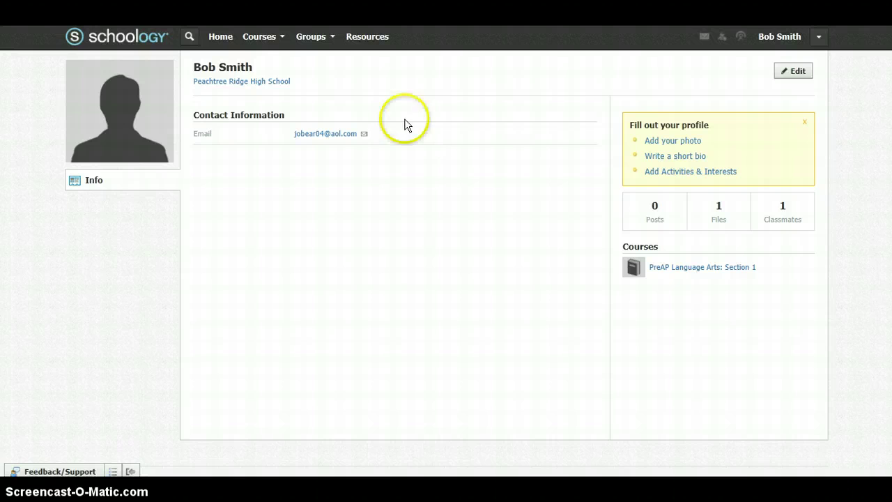
pyautogui.click(276, 42)
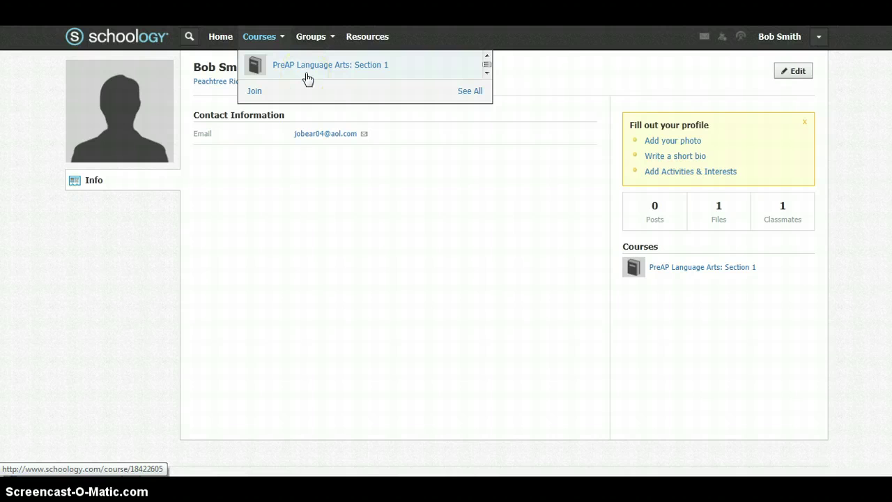
# - Start a new message with the teacher's name as recipient and submit it without a subject
pyautogui.click(704, 38)
pyautogui.click(498, 109)
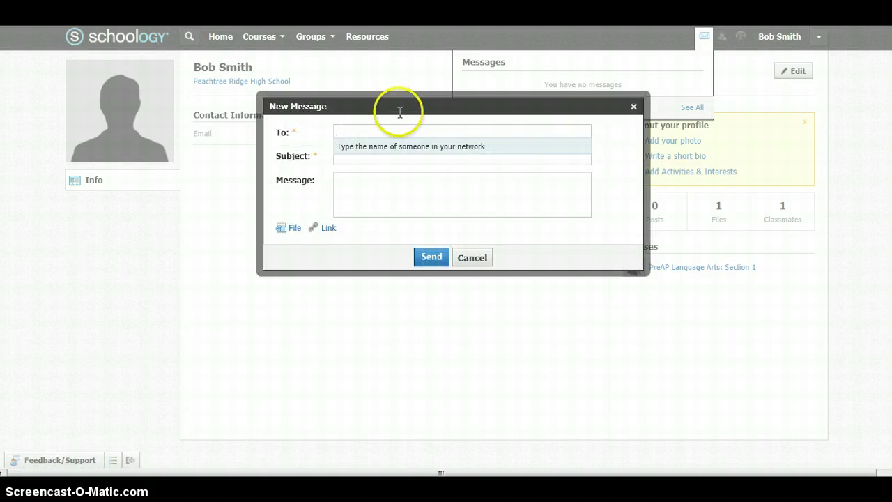
pyautogui.write('mrs g')
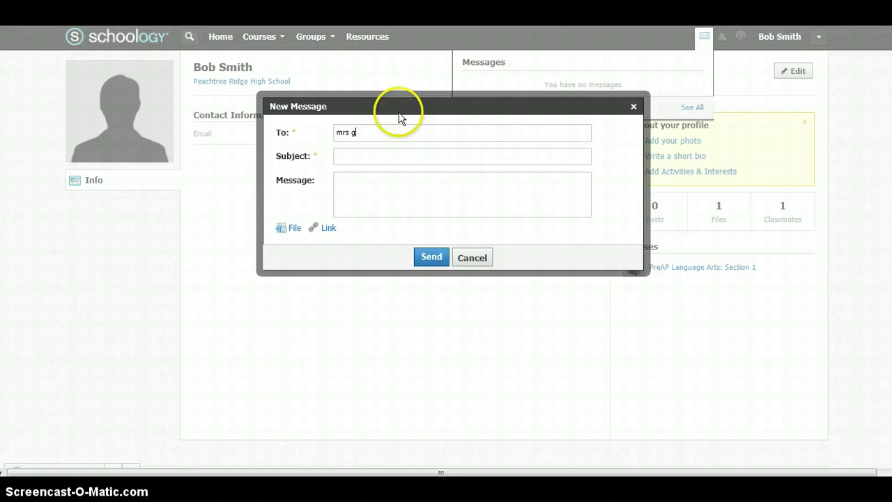
pyautogui.press('BackSpace')
pyautogui.press('BackSpace')
pyautogui.press('BackSpace')
pyautogui.press('BackSpace')
pyautogui.press('BackSpace')
pyautogui.write('gilman')
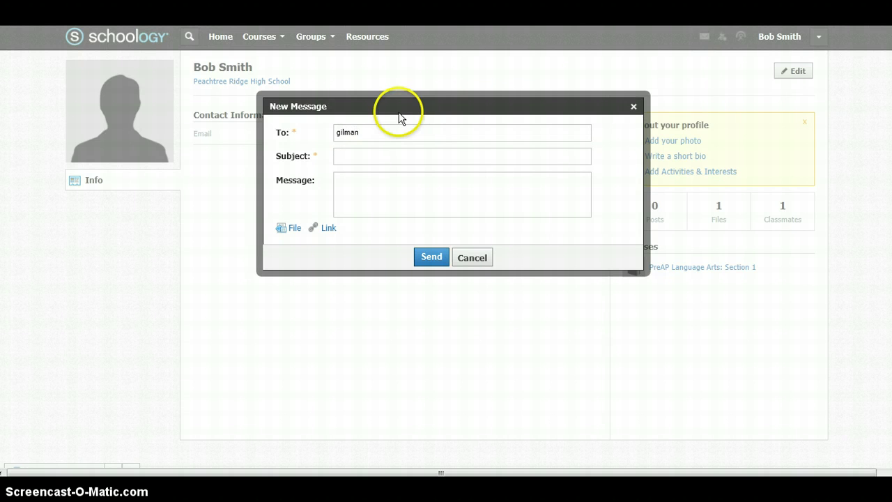
pyautogui.press('Return')
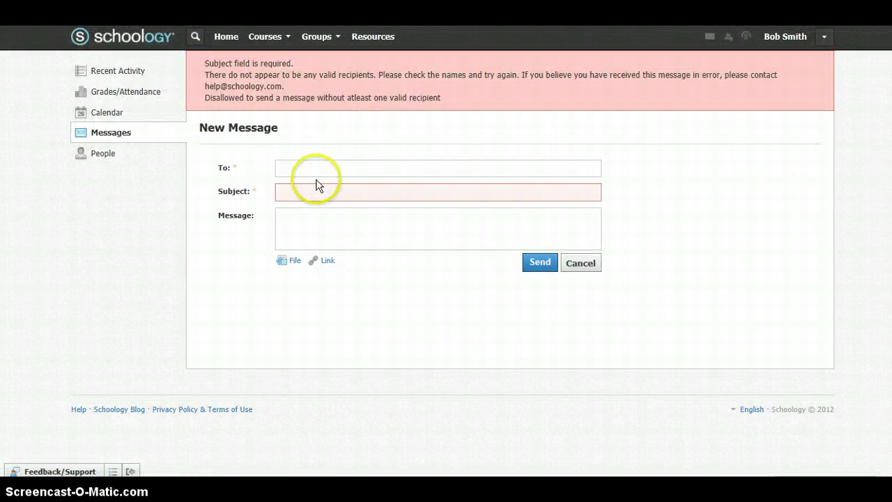
# - Re-enter and then clear the teacher's name in the To field, then return to Home
pyautogui.click(318, 171)
pyautogui.write('m')
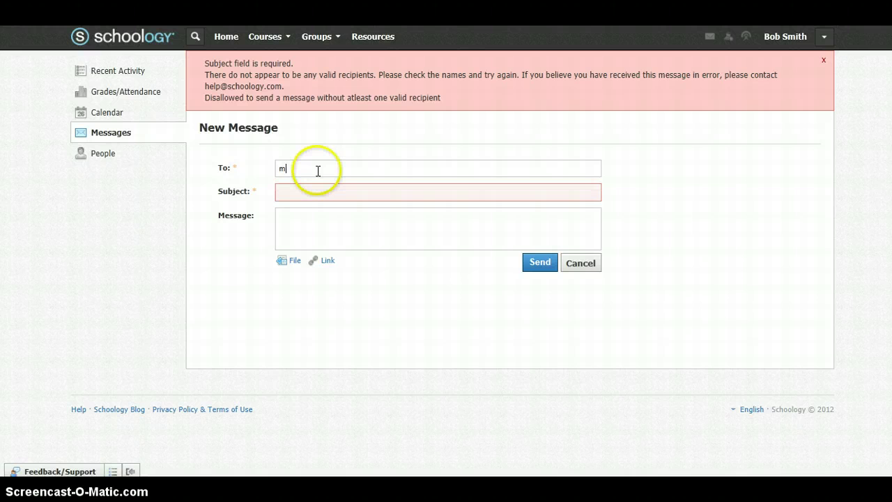
pyautogui.press('BackSpace')
pyautogui.press('BackSpace')
pyautogui.press('BackSpace')
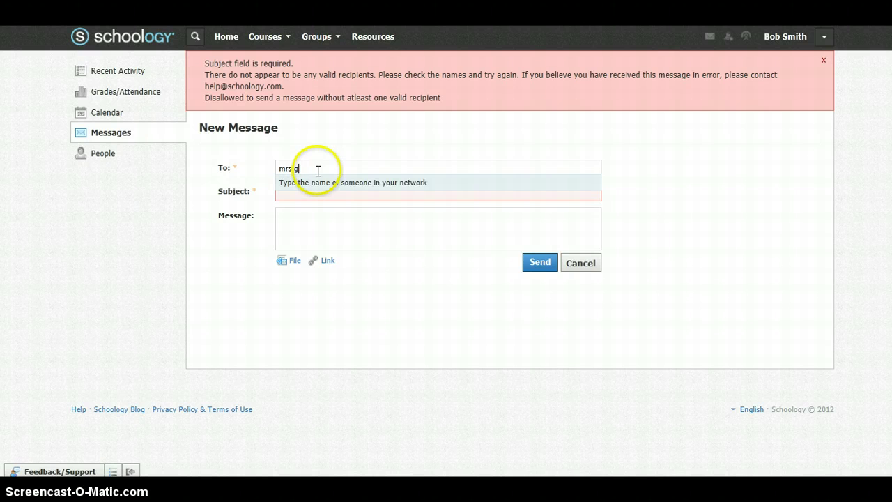
pyautogui.write('gilma')
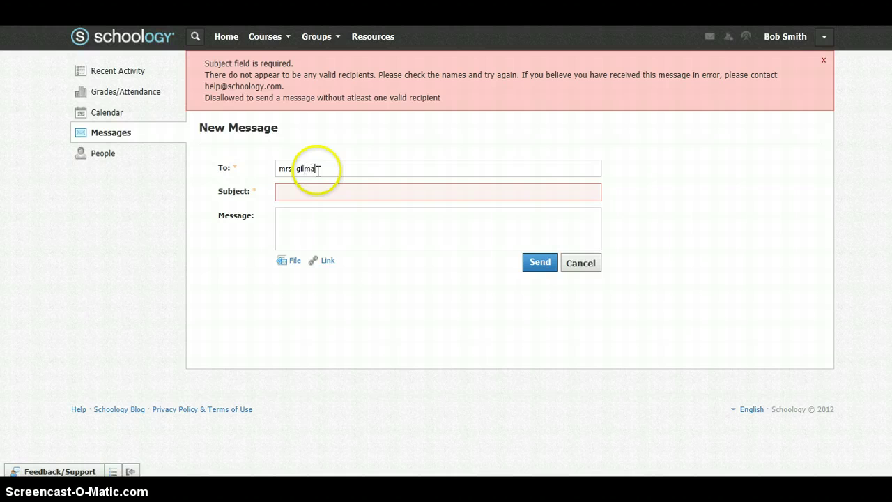
pyautogui.write('n')
pyautogui.press('BackSpace')
pyautogui.press('BackSpace')
pyautogui.press('BackSpace')
pyautogui.press('BackSpace')
pyautogui.press('BackSpace')
pyautogui.press('BackSpace')
pyautogui.press('BackSpace')
pyautogui.press('BackSpace')
pyautogui.press('BackSpace')
pyautogui.press('BackSpace')
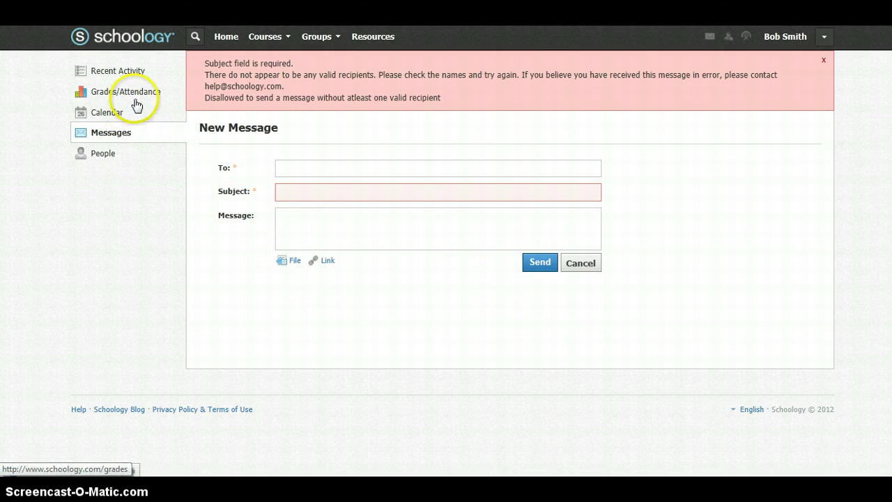
pyautogui.click(235, 42)
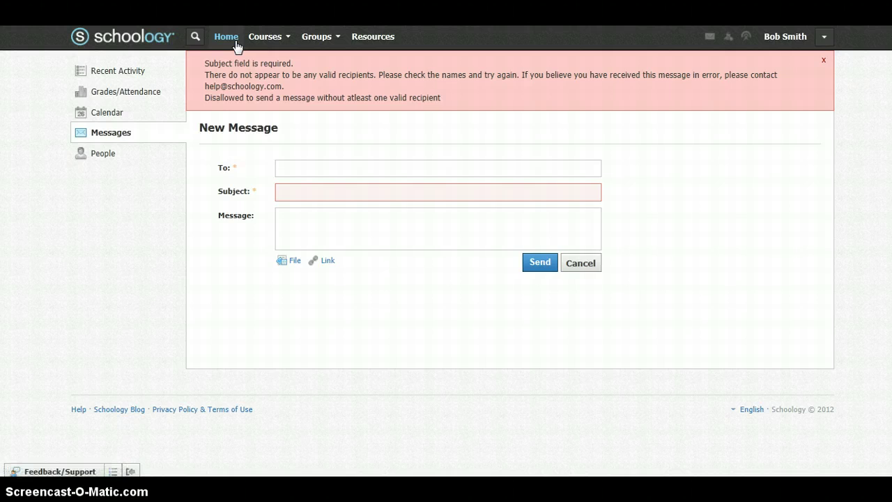